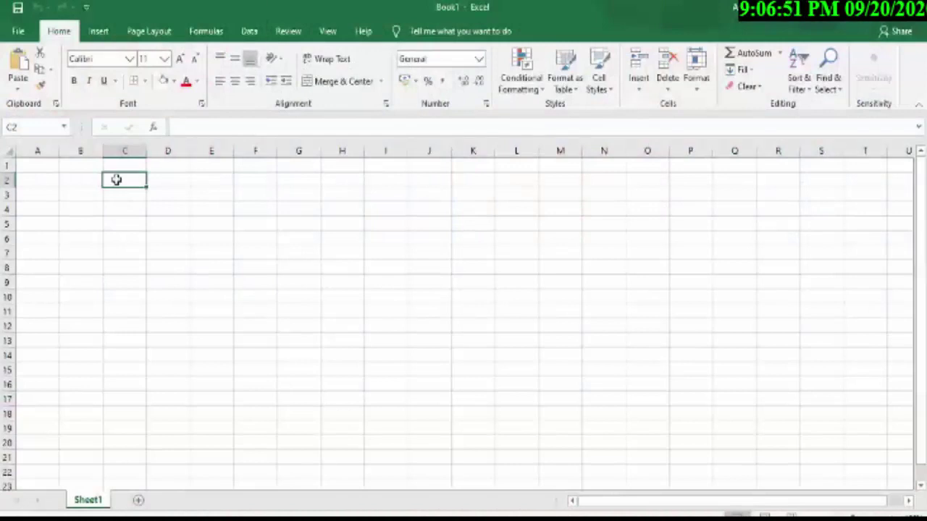
# Enter the title "Excel Session 1" in cell A1
pyautogui.click(31, 178)
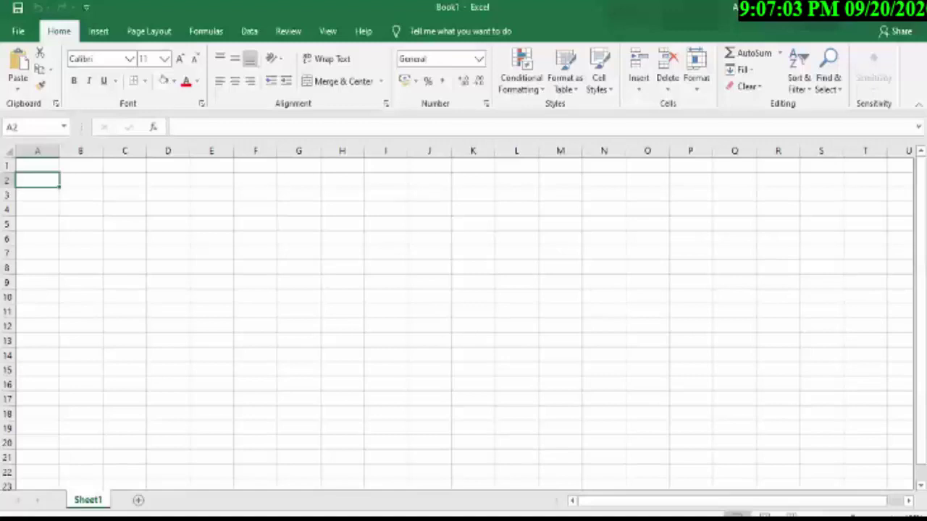
pyautogui.click(39, 165)
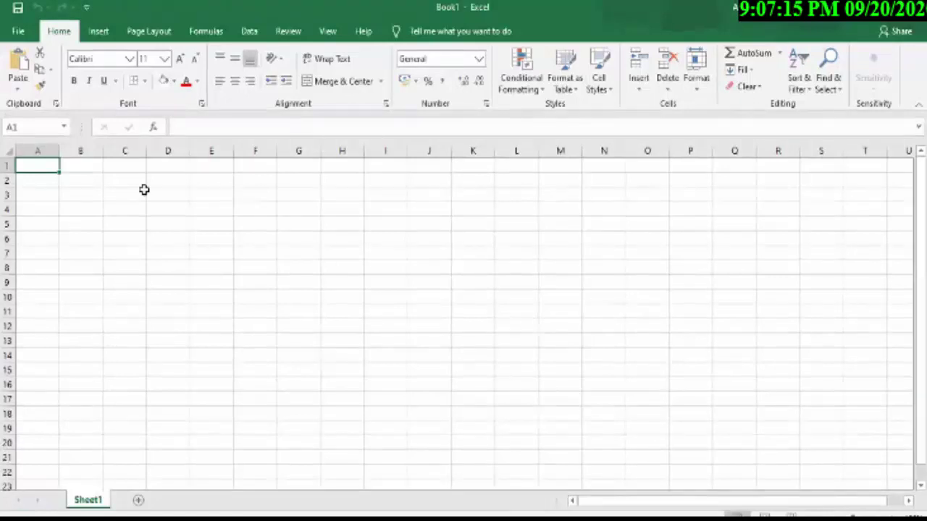
pyautogui.write('E')
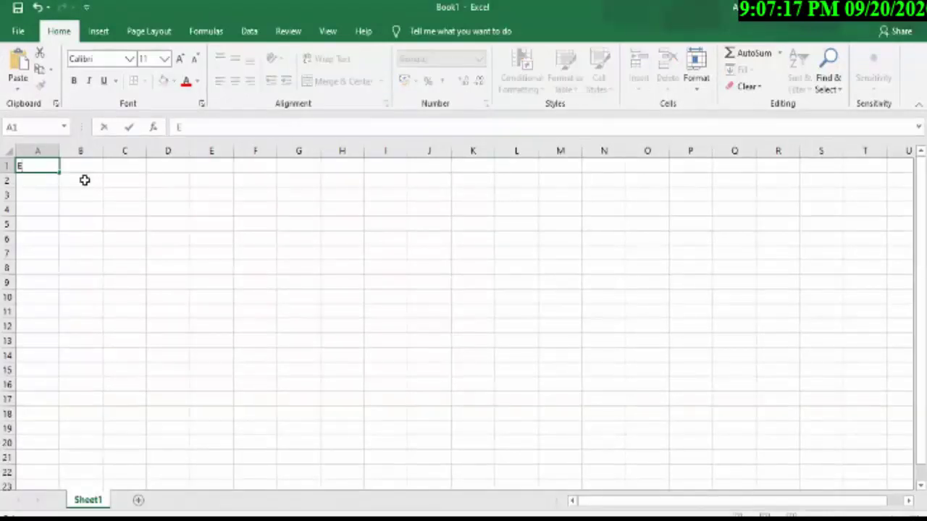
pyautogui.write('xcel Ses')
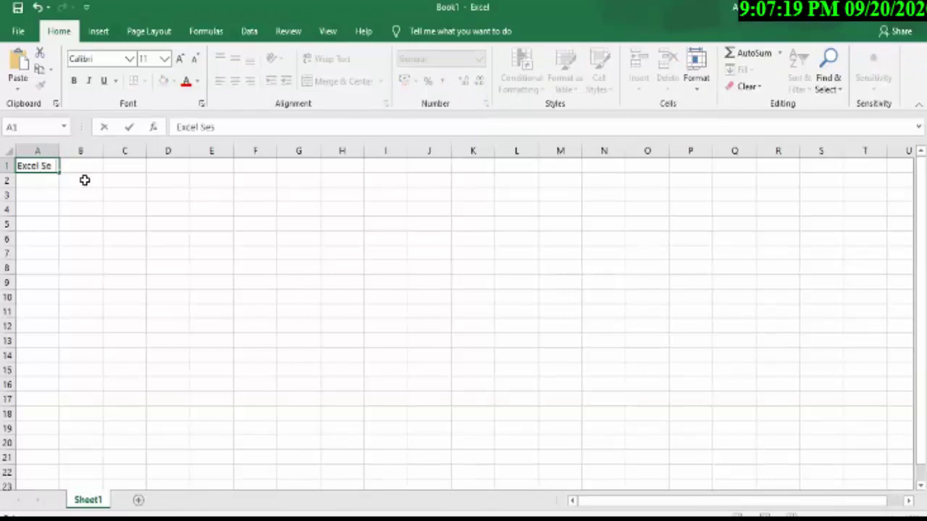
pyautogui.write('sion 1')
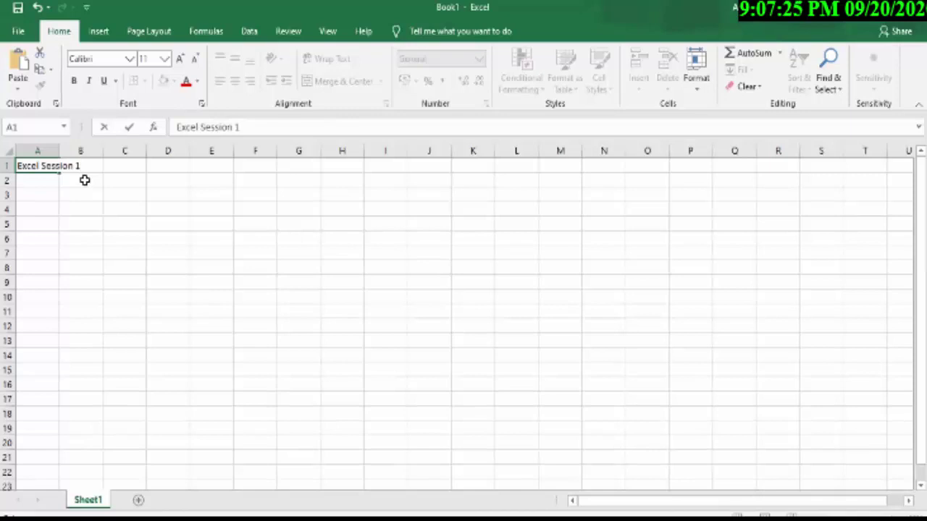
pyautogui.press('Return')
pyautogui.press('Return')
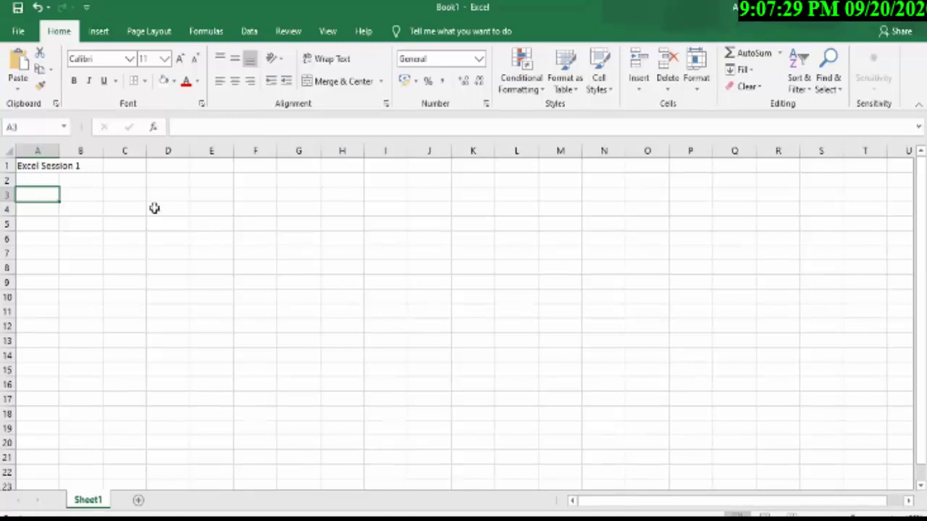
# Enter "Learning and Development" in cell A2
pyautogui.click(58, 182)
pyautogui.write('Learning')
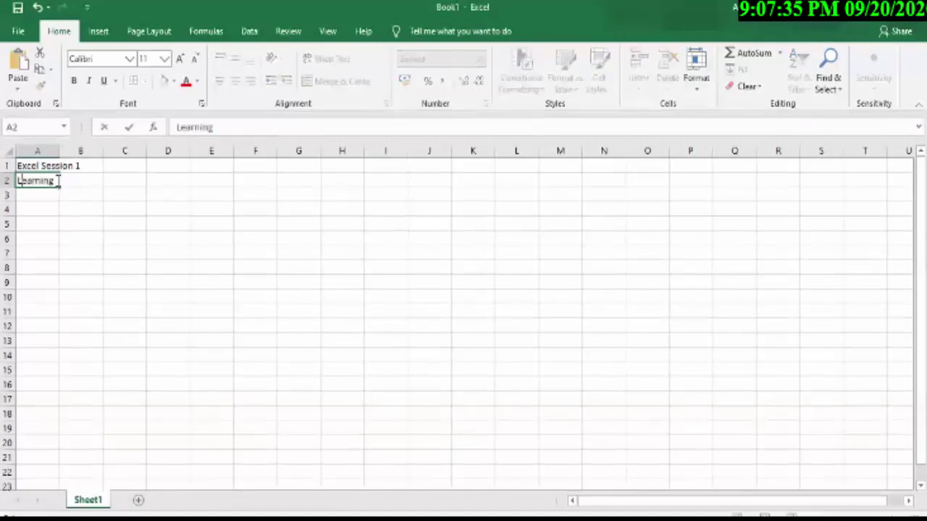
pyautogui.write(' and Develop')
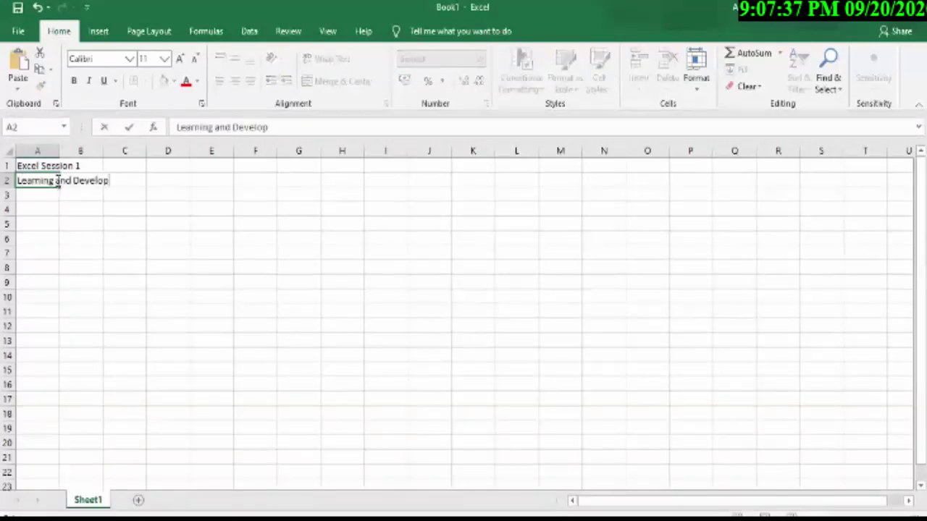
pyautogui.write('ment')
pyautogui.click(238, 233)
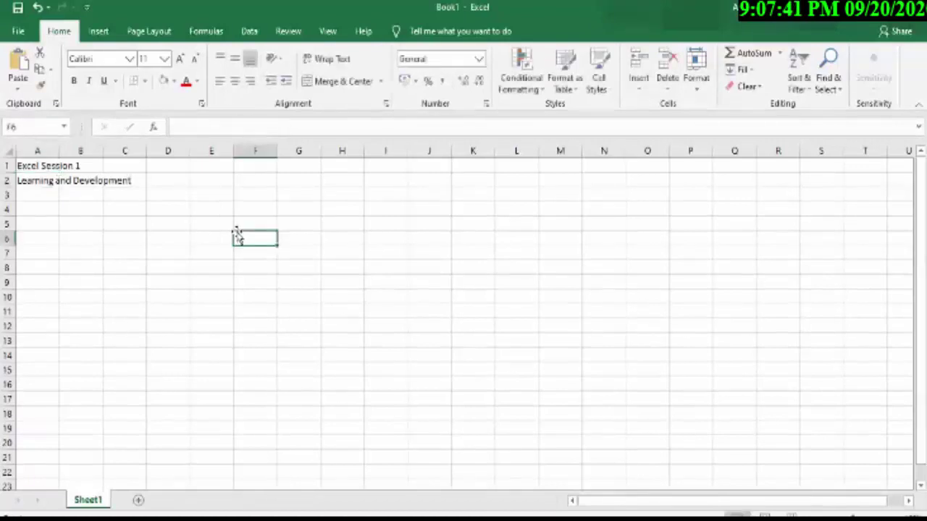
# Widen column A so that the full text "Learning and Development" fits inside cell A2
pyautogui.click(49, 163)
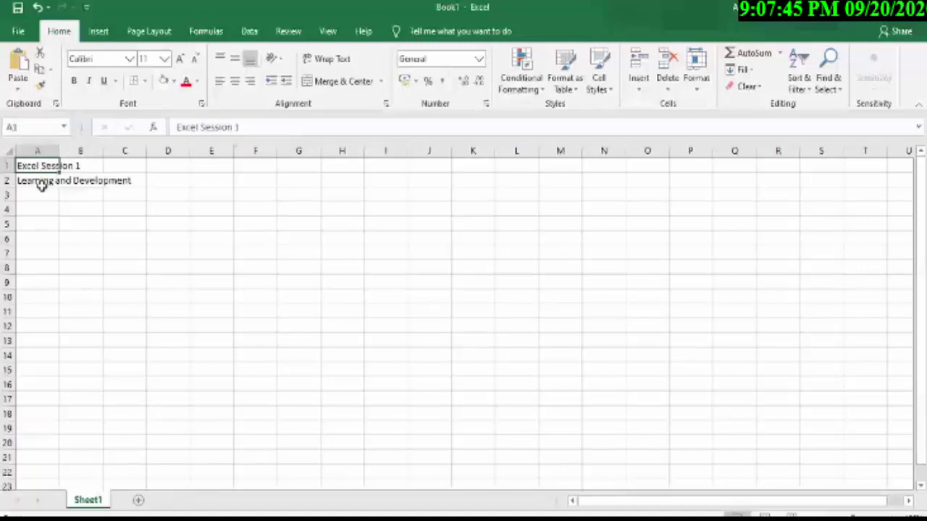
pyautogui.click(45, 184)
pyautogui.click(45, 164)
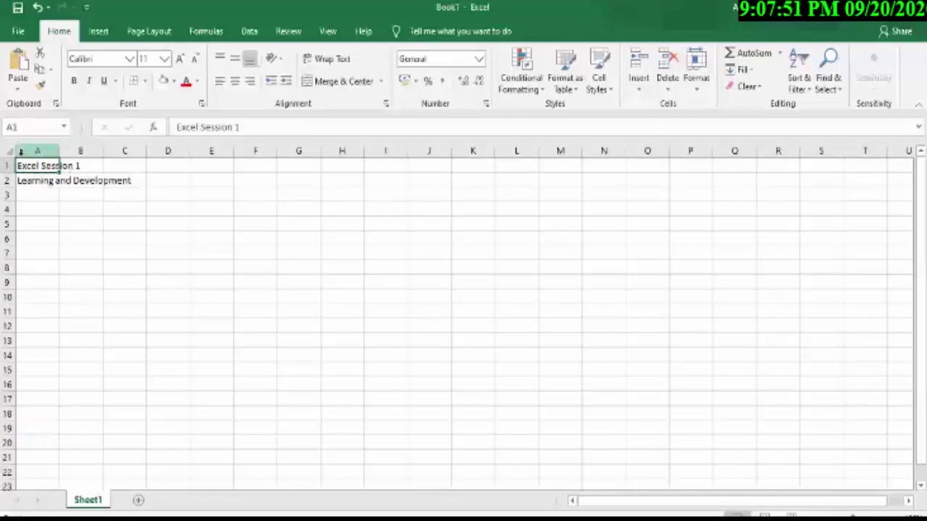
pyautogui.click(42, 181)
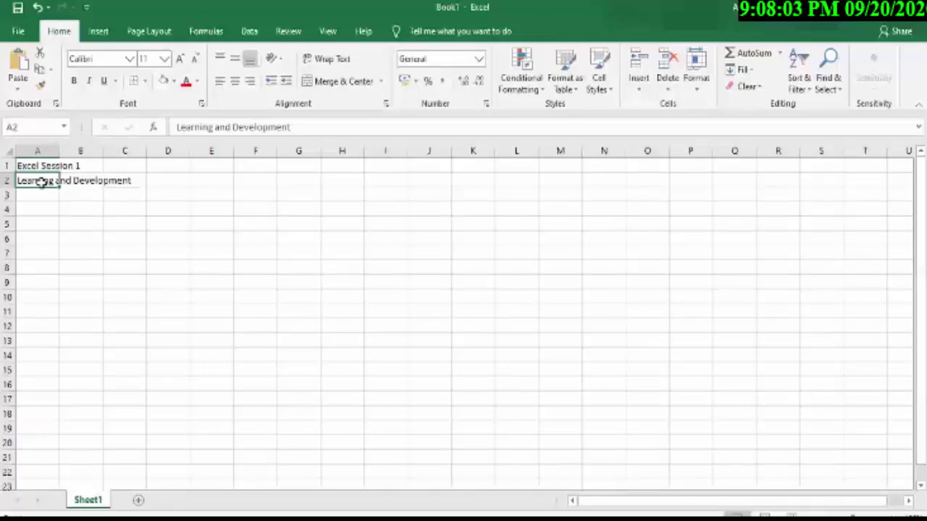
pyautogui.click(45, 167)
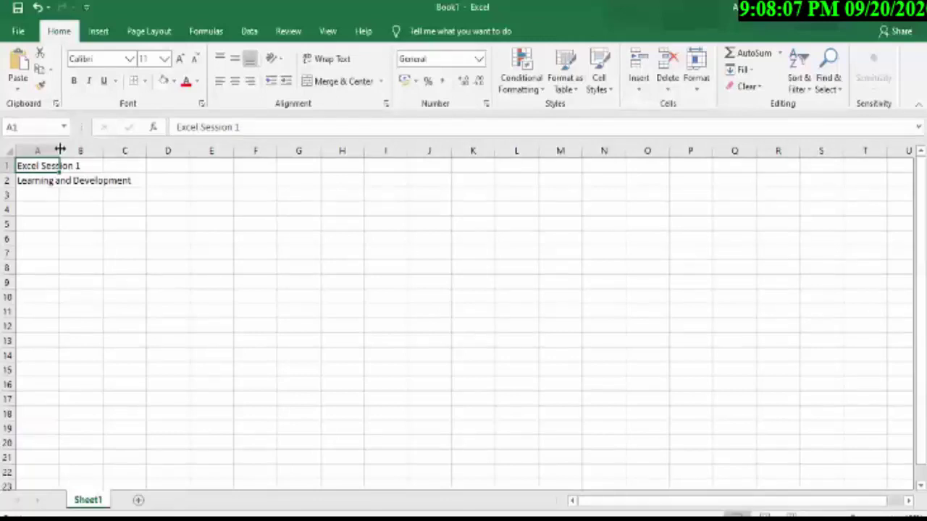
pyautogui.moveTo(60, 149); pyautogui.dragTo(139, 132)
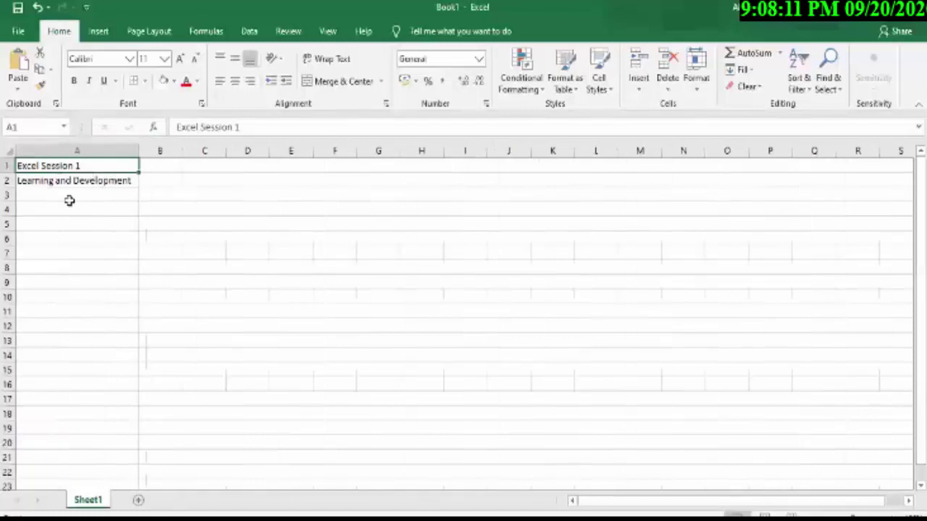
pyautogui.click(97, 181)
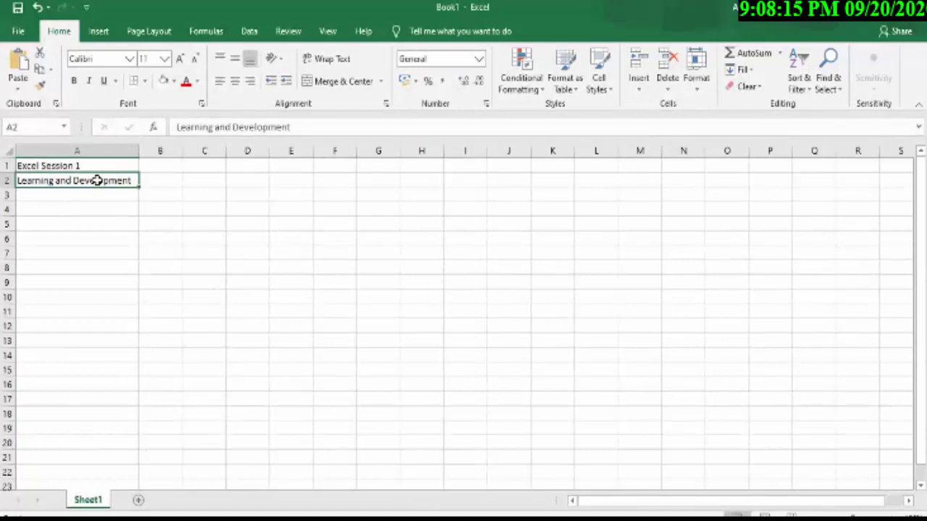
pyautogui.click(97, 169)
pyautogui.click(102, 182)
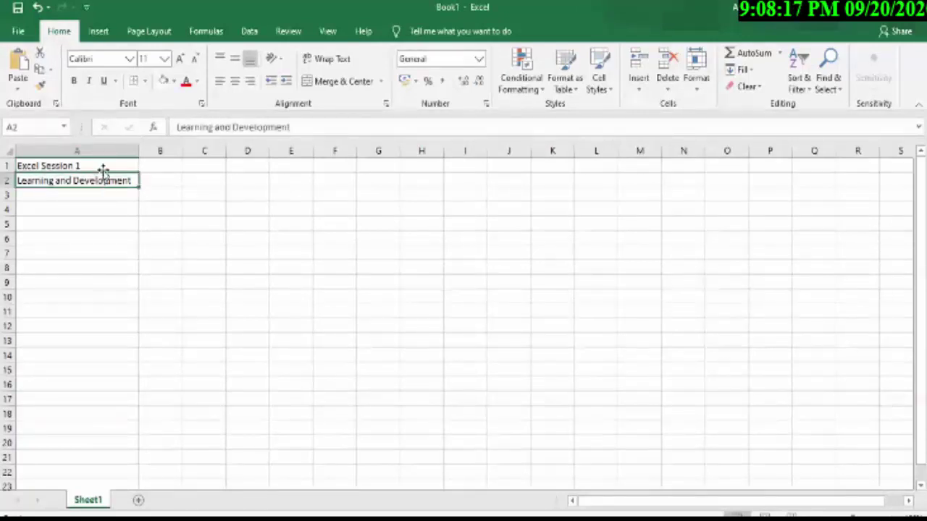
pyautogui.click(108, 166)
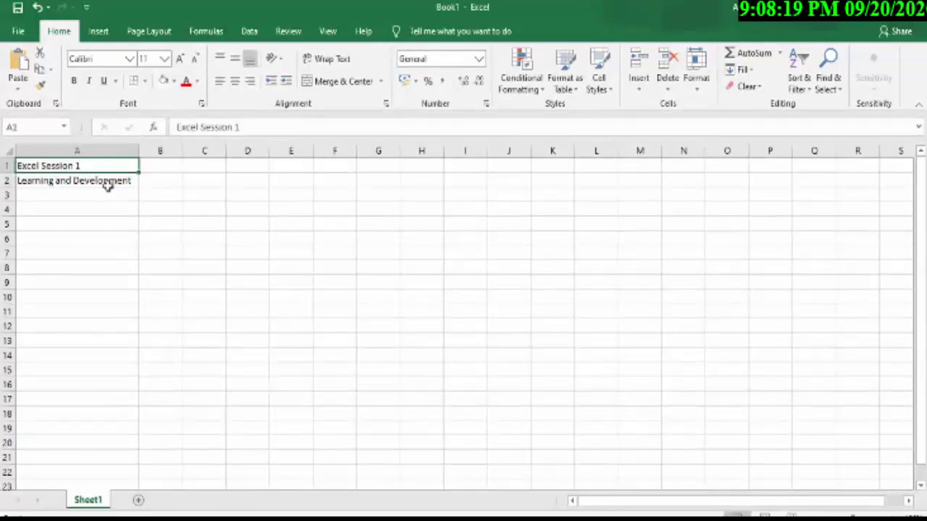
# Enter "Leadership and Entrepreneurial Society" in cell A3
pyautogui.click(108, 196)
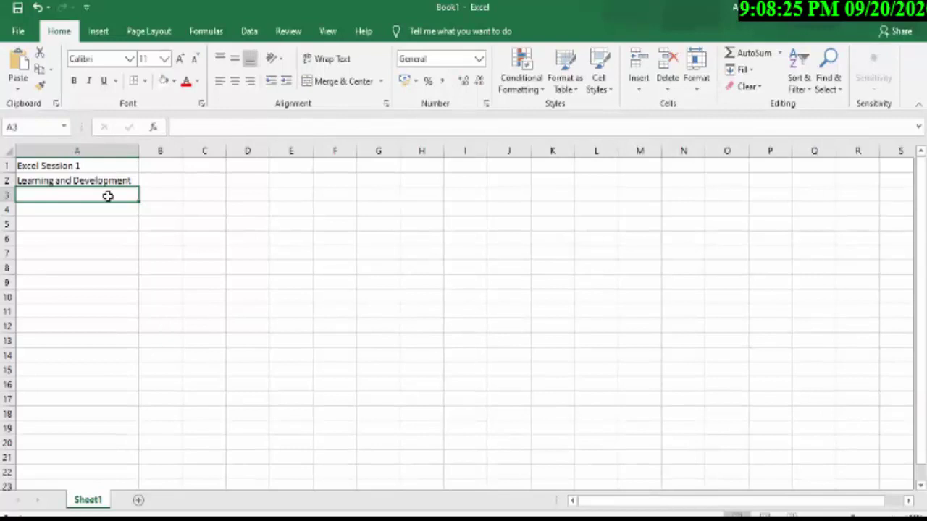
pyautogui.write('Leadership and Entre')
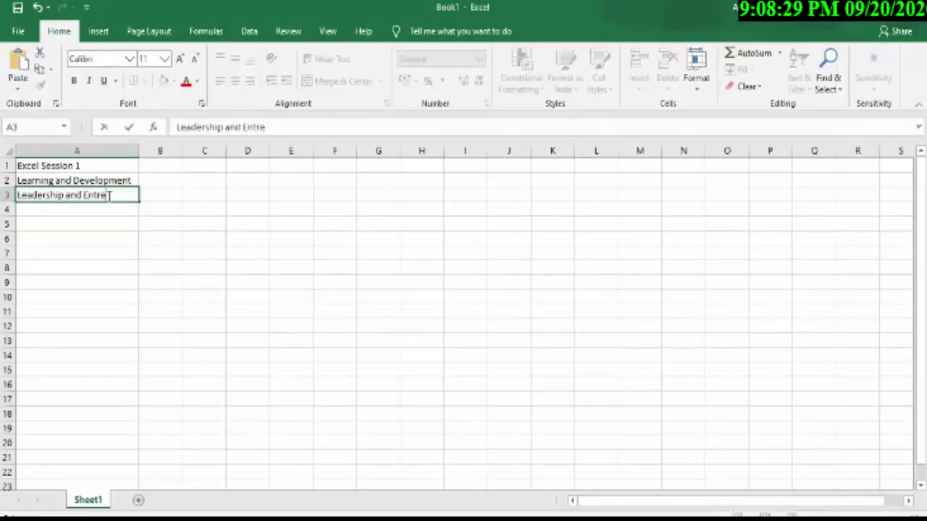
pyautogui.write('preneursh')
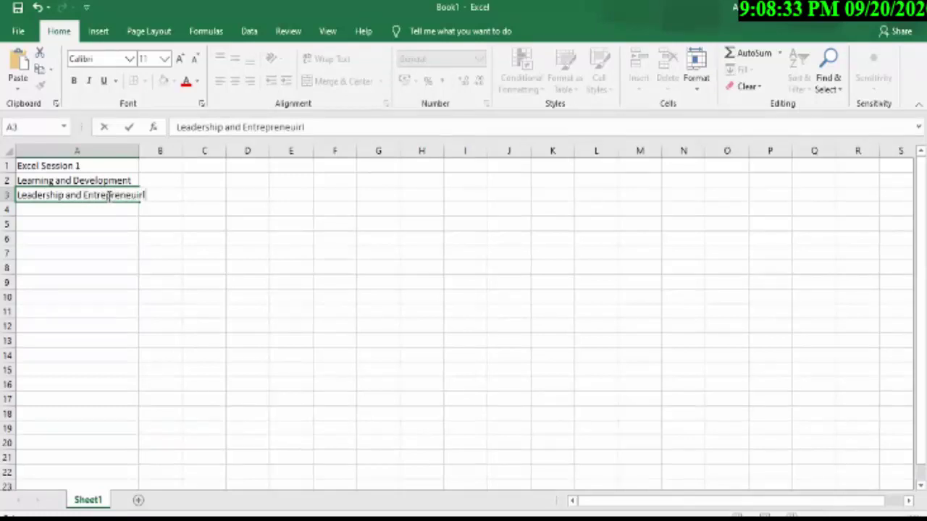
pyautogui.press('BackSpace')
pyautogui.press('BackSpace')
pyautogui.press('BackSpace')
pyautogui.write('rial ')
pyautogui.write('Sci')
pyautogui.write('iety')
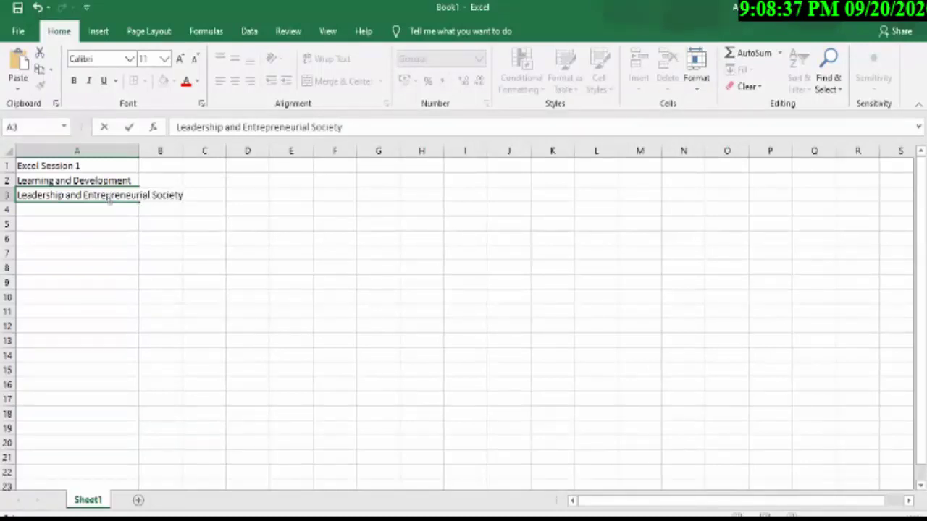
pyautogui.click(116, 212)
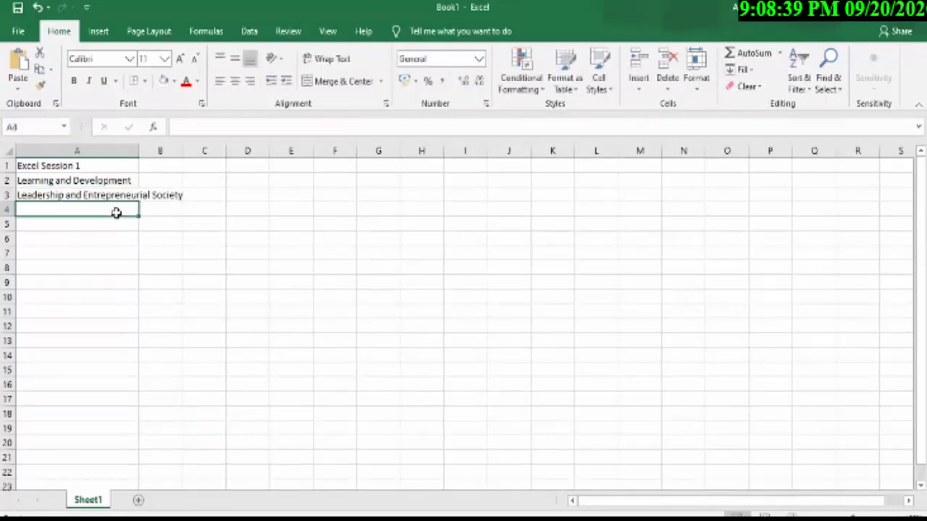
# Wrap the text in cell A3 and resize column A to just fit the text in A2
pyautogui.moveTo(138, 151); pyautogui.dragTo(197, 150)
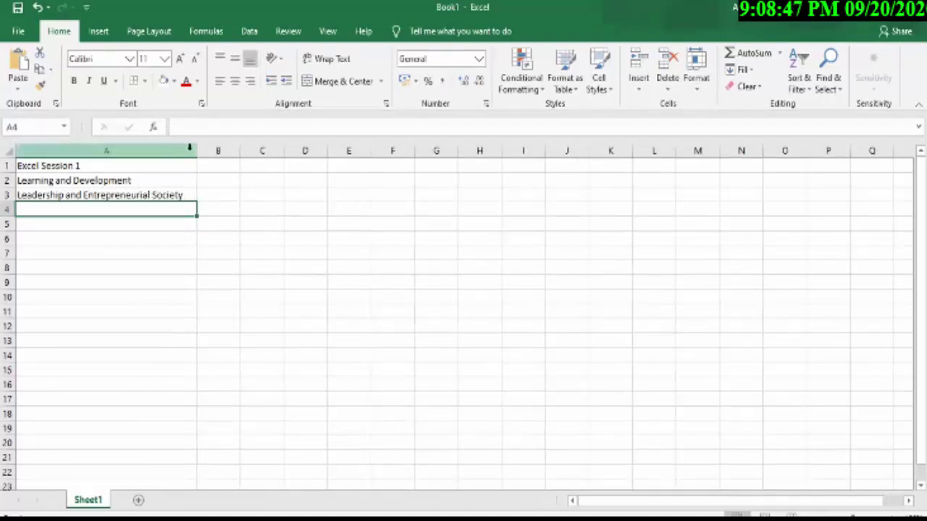
pyautogui.moveTo(196, 149); pyautogui.dragTo(106, 157)
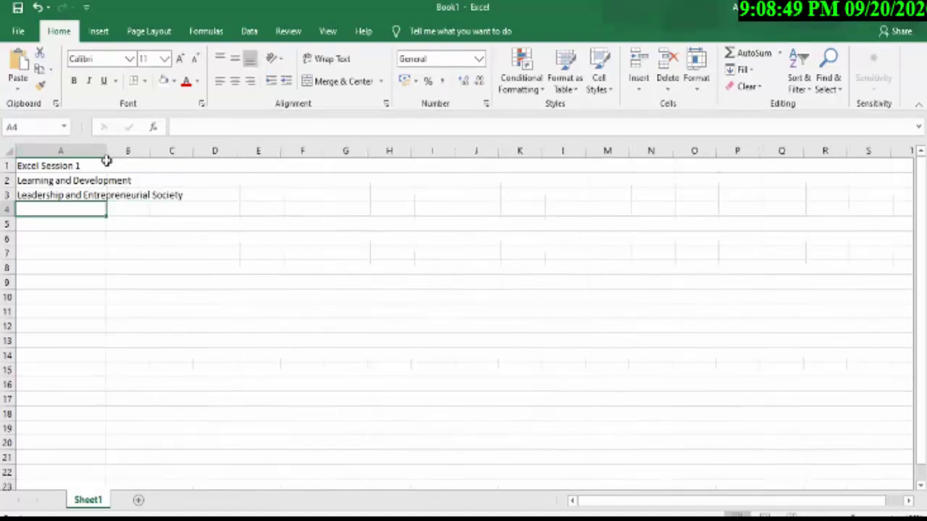
pyautogui.click(86, 192)
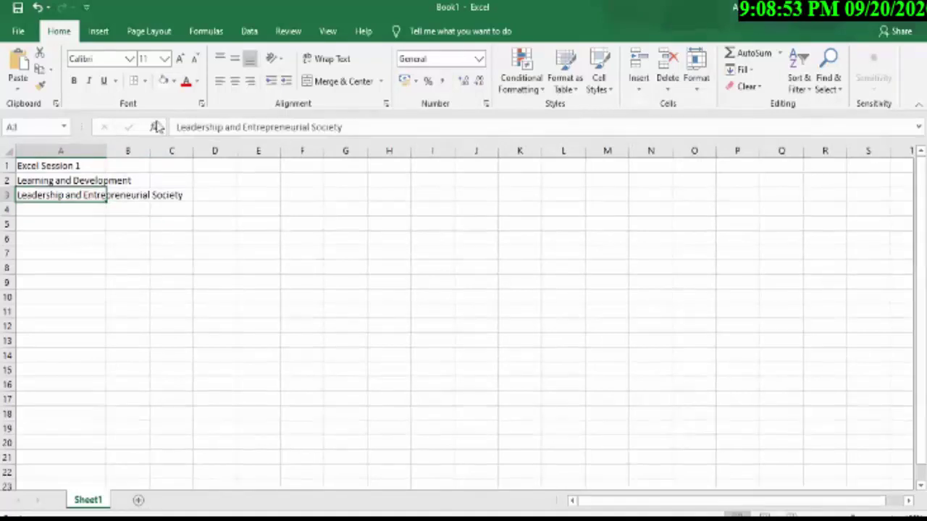
pyautogui.click(335, 60)
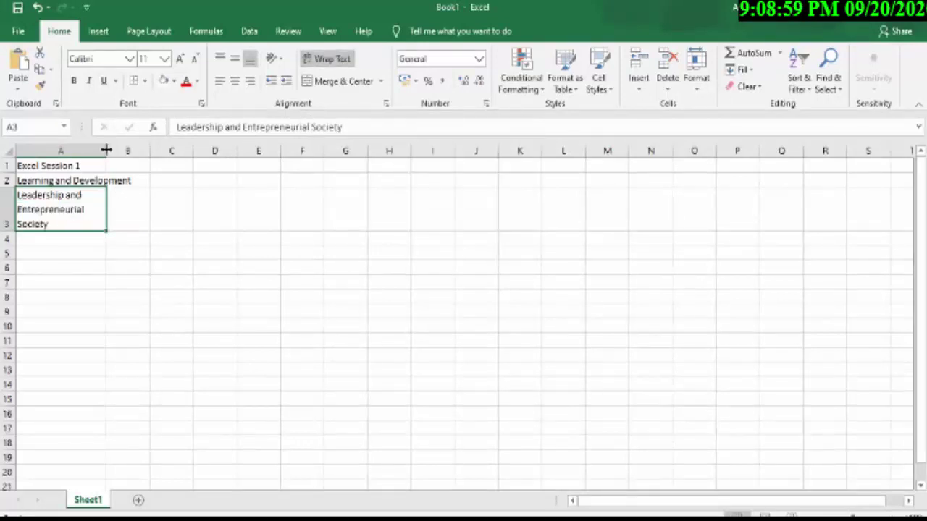
pyautogui.moveTo(106, 149); pyautogui.dragTo(133, 148)
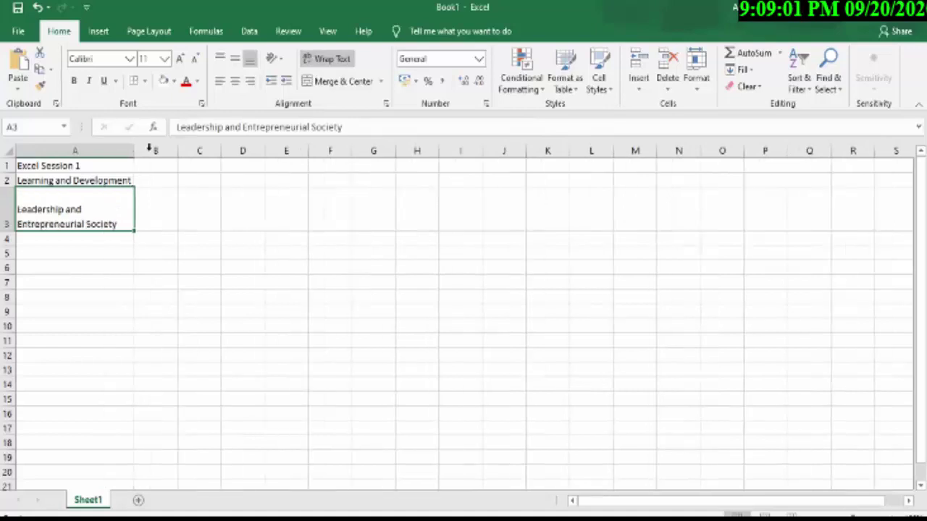
pyautogui.click(254, 234)
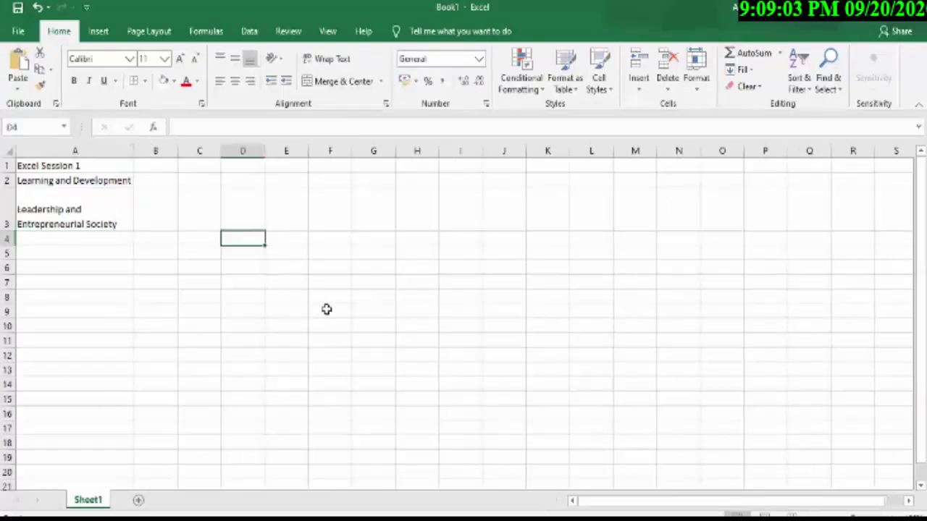
# Try left, center and right alignment on the wrapped text in cell A3, ending with it centered horizontally
pyautogui.click(469, 519)
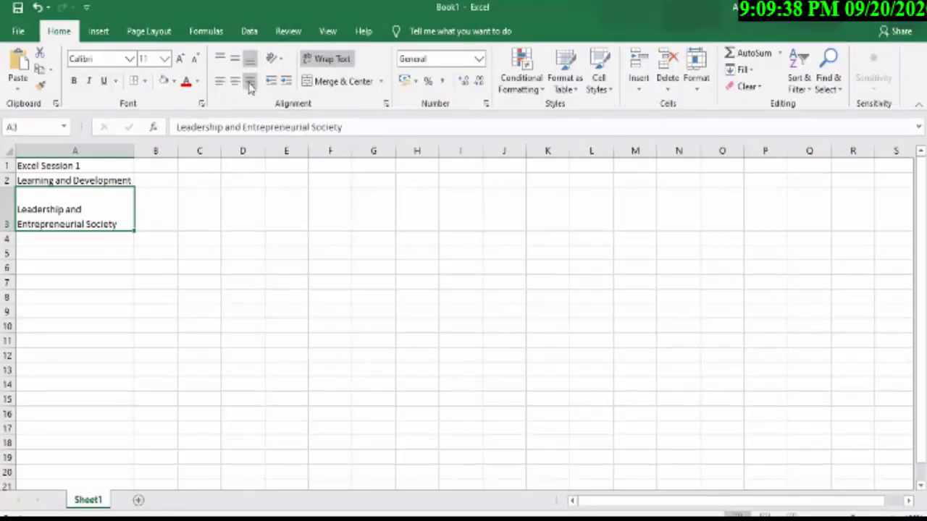
pyautogui.click(220, 86)
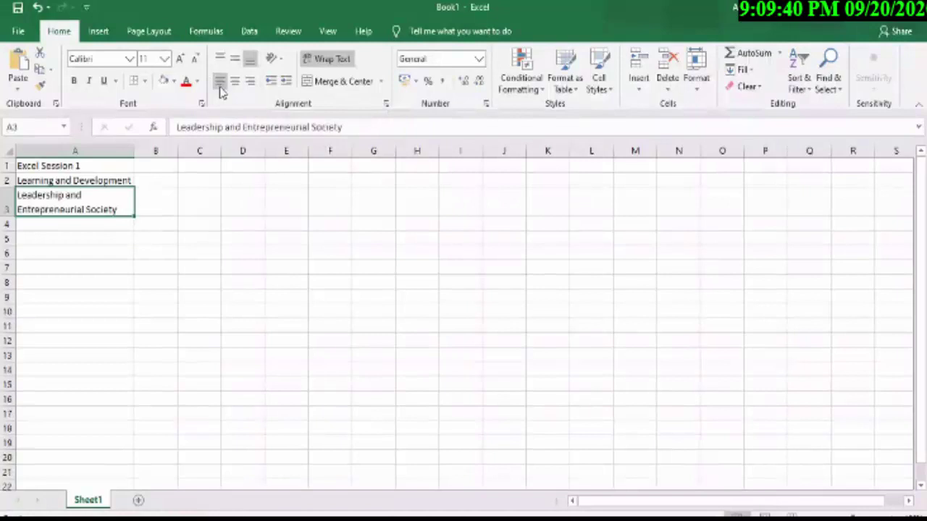
pyautogui.click(234, 82)
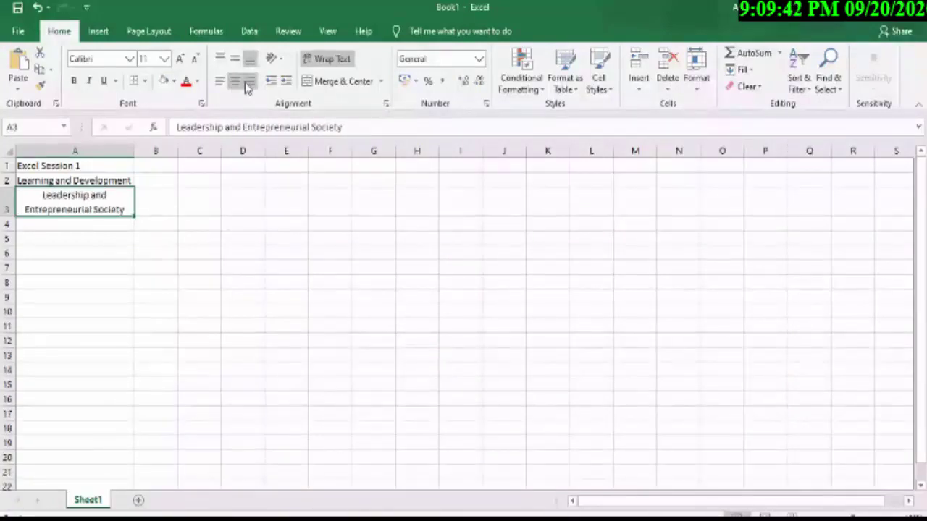
pyautogui.click(249, 82)
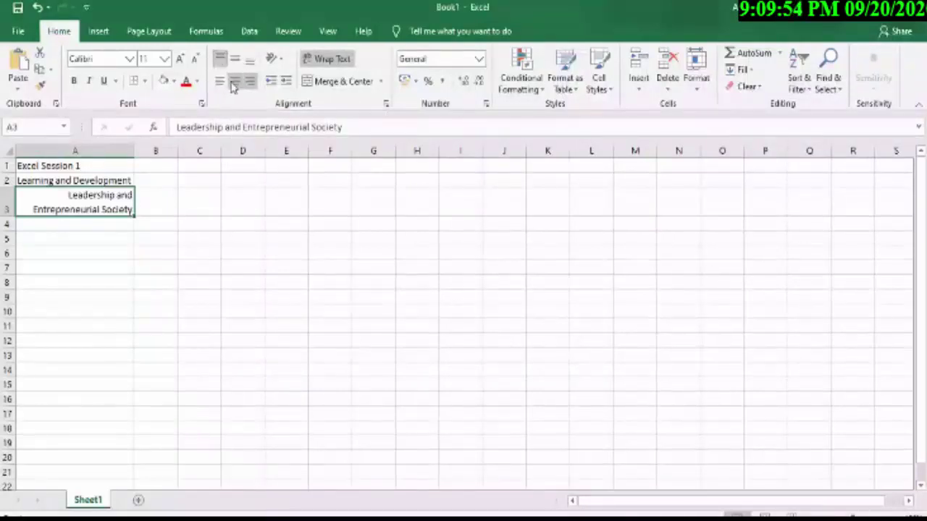
pyautogui.click(235, 80)
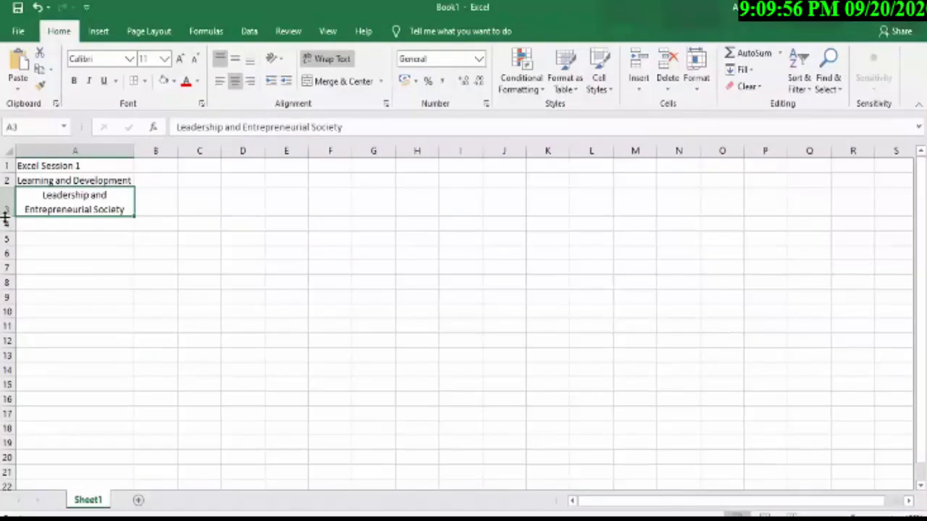
# Increase the height of row 3 and align the text in cell A3 to the vertical middle and the left
pyautogui.moveTo(8, 217); pyautogui.dragTo(8, 250)
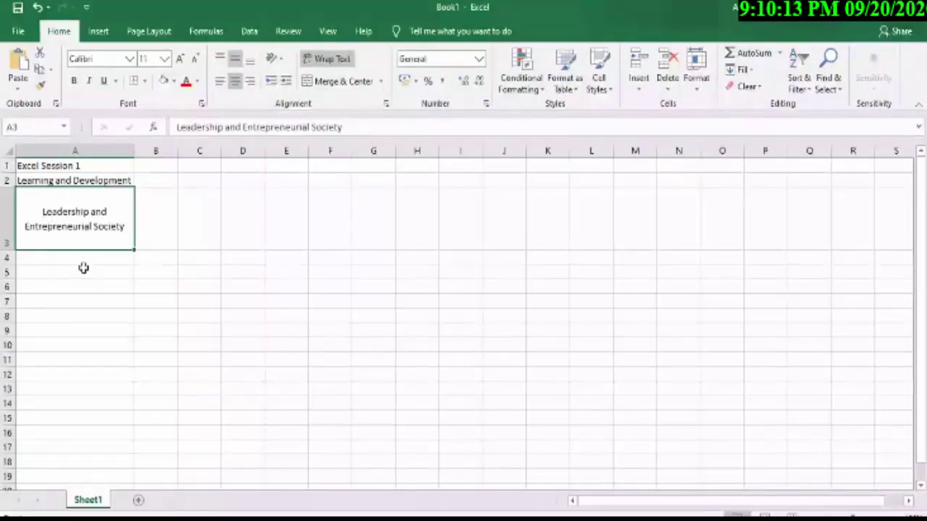
pyautogui.click(221, 82)
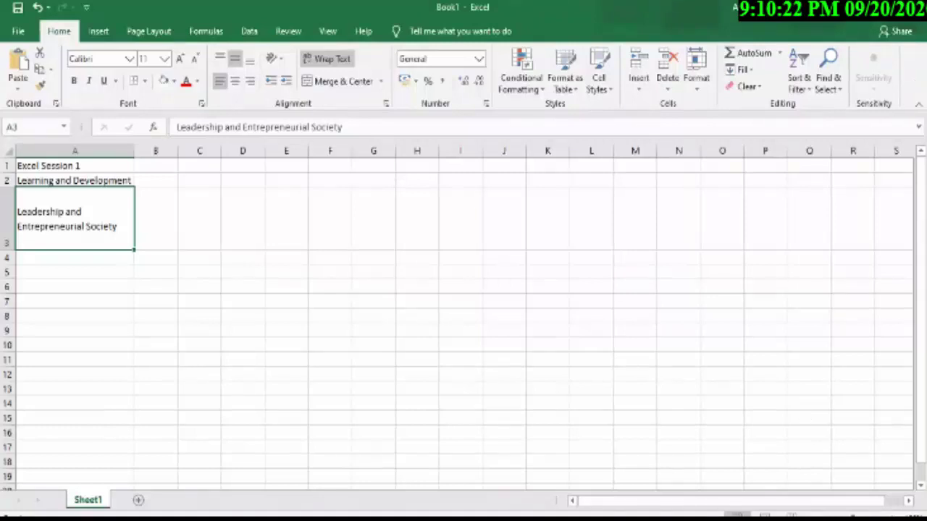
# Enter "Leadership and Entrepreneurial Society GIK" in cell D5
pyautogui.click(391, 453)
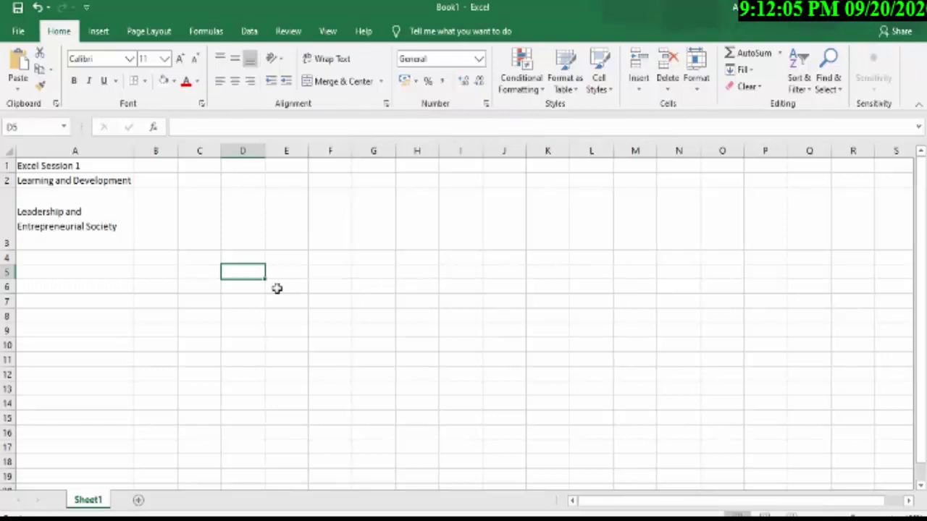
pyautogui.write('Leadershi')
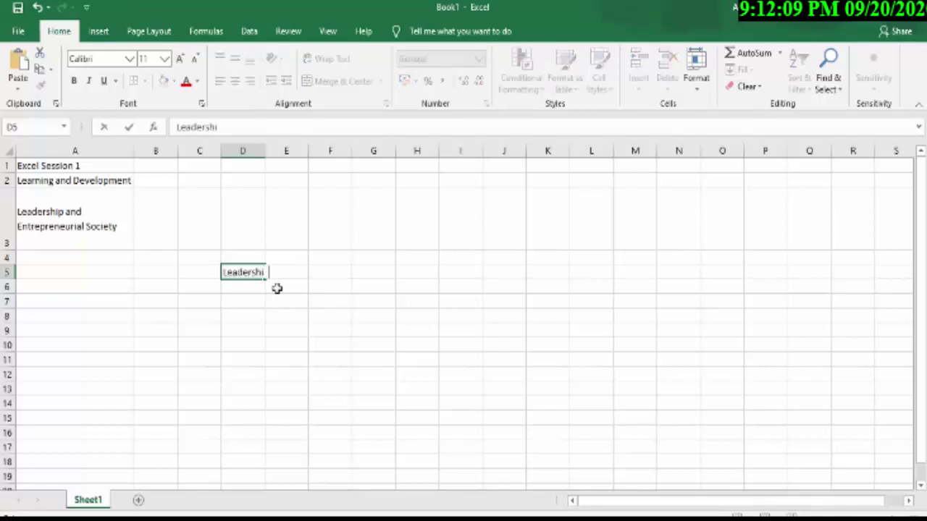
pyautogui.write('p and E')
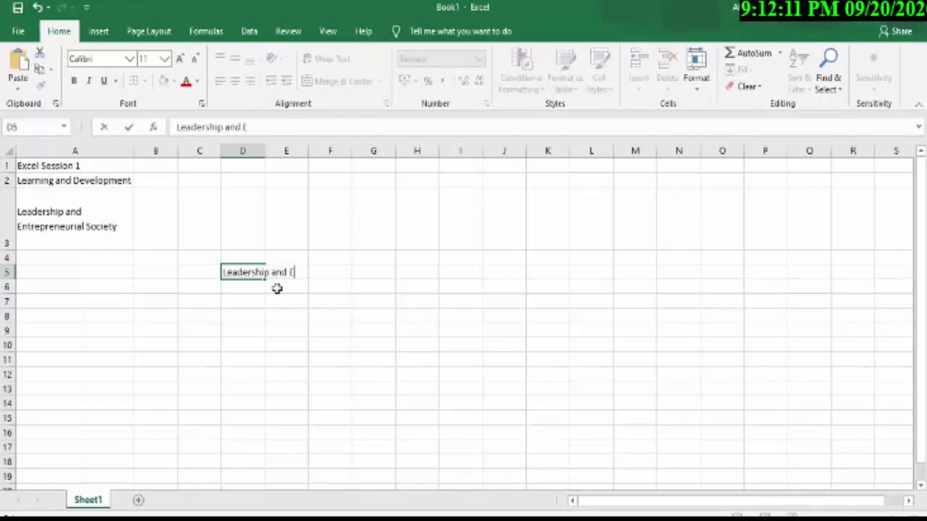
pyautogui.write('ntrepren')
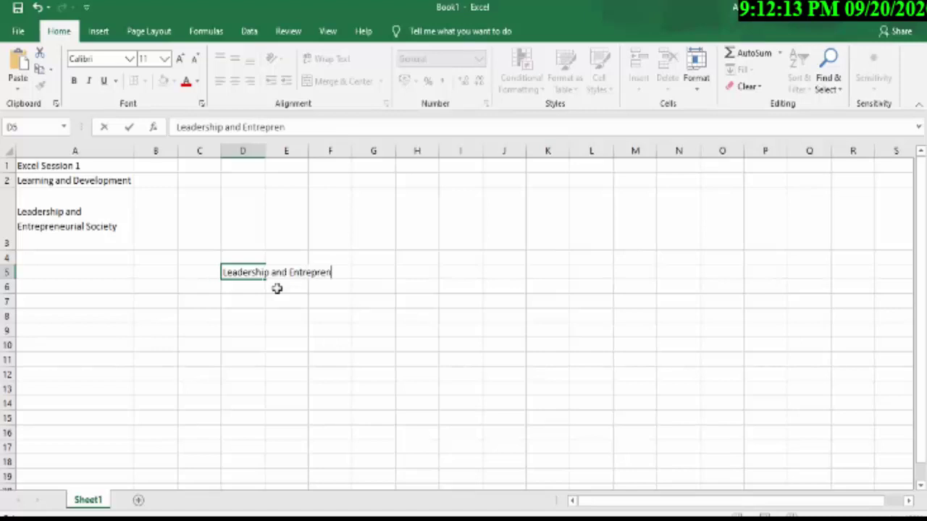
pyautogui.write('eurial Soc')
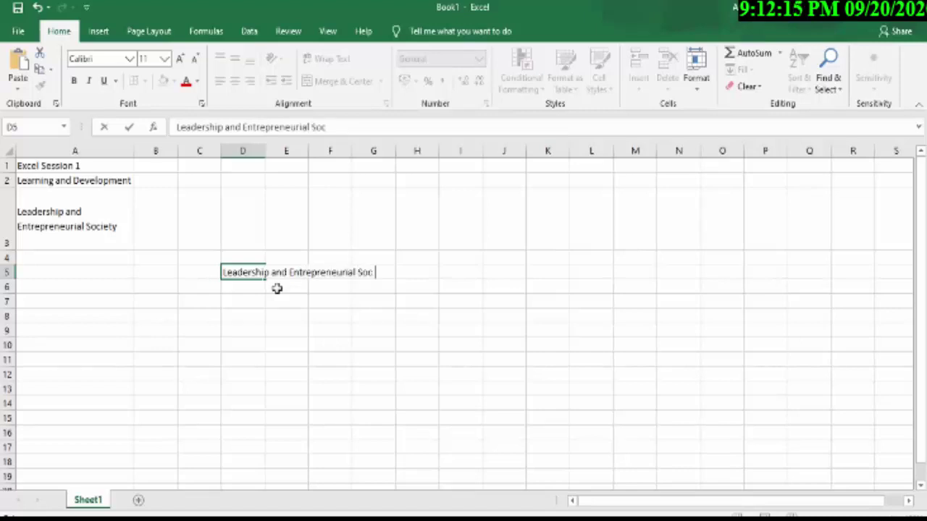
pyautogui.write('iety GIK')
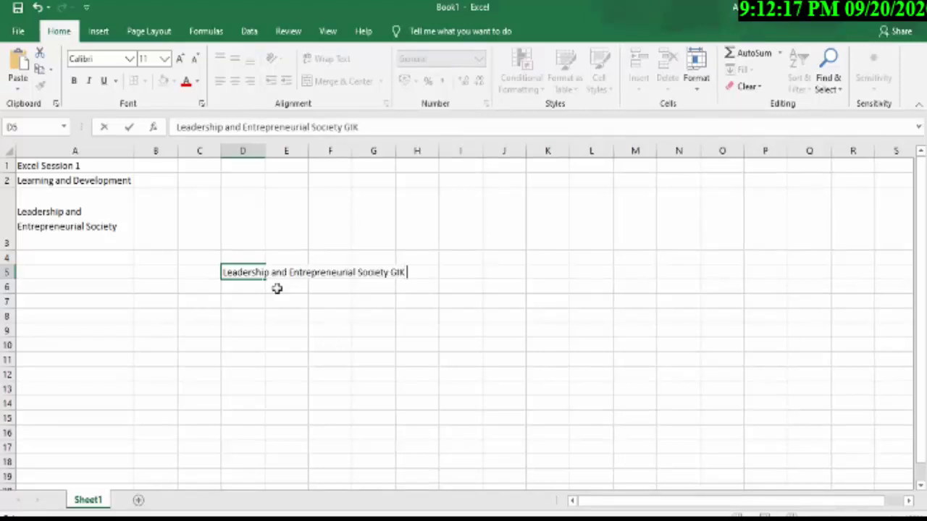
pyautogui.press('Return')
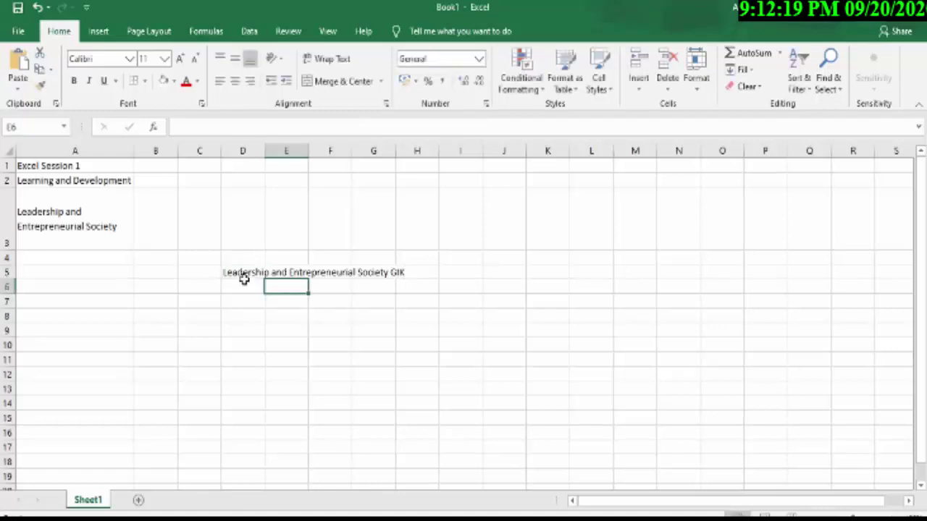
# Merge and center cells D5 through H5 so the heading spans its full width
pyautogui.click(245, 275)
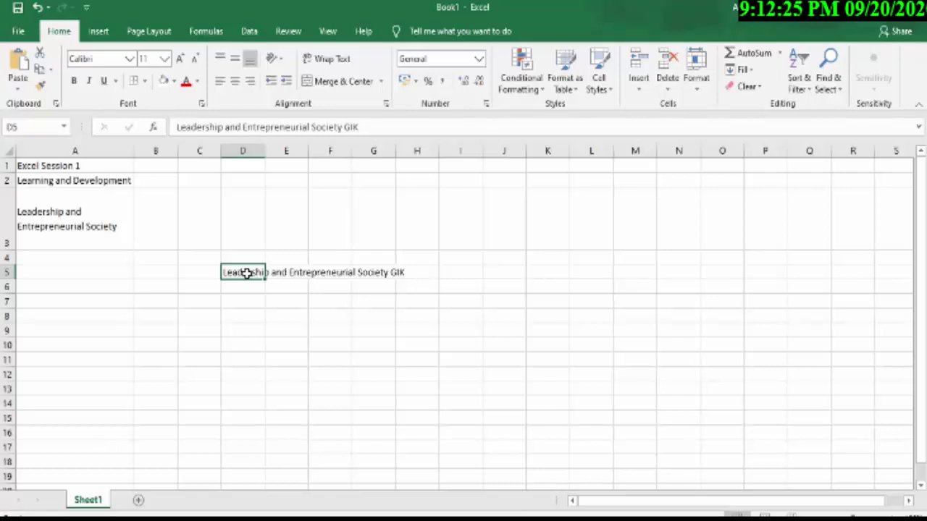
pyautogui.moveTo(247, 273); pyautogui.dragTo(401, 273)
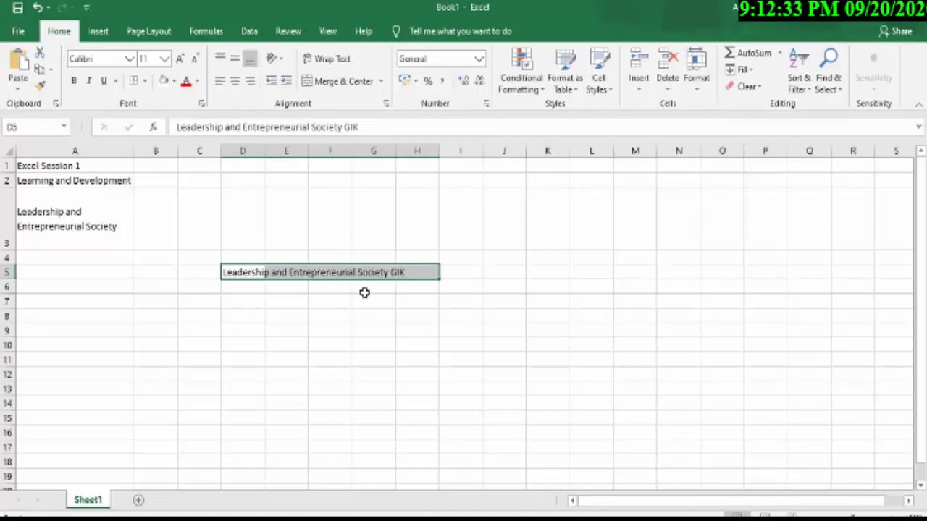
pyautogui.click(321, 86)
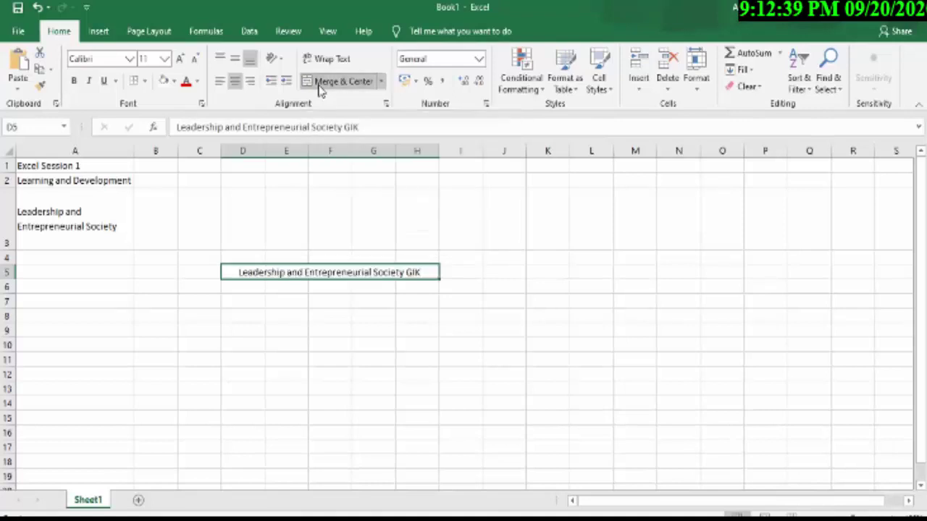
pyautogui.click(453, 389)
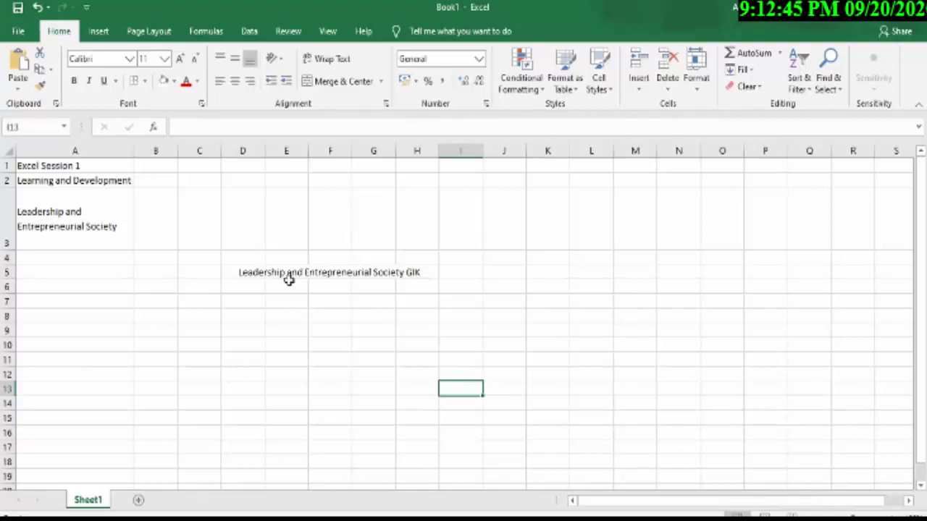
pyautogui.click(64, 167)
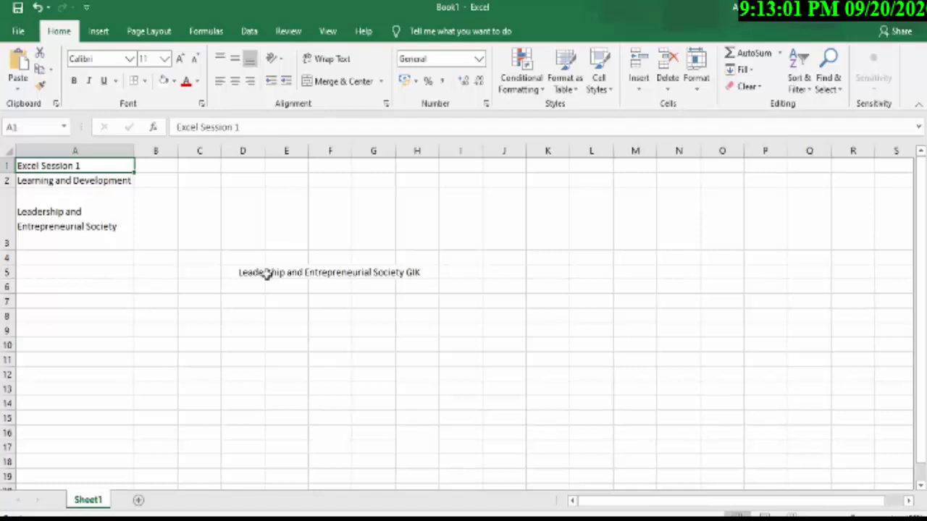
pyautogui.click(338, 328)
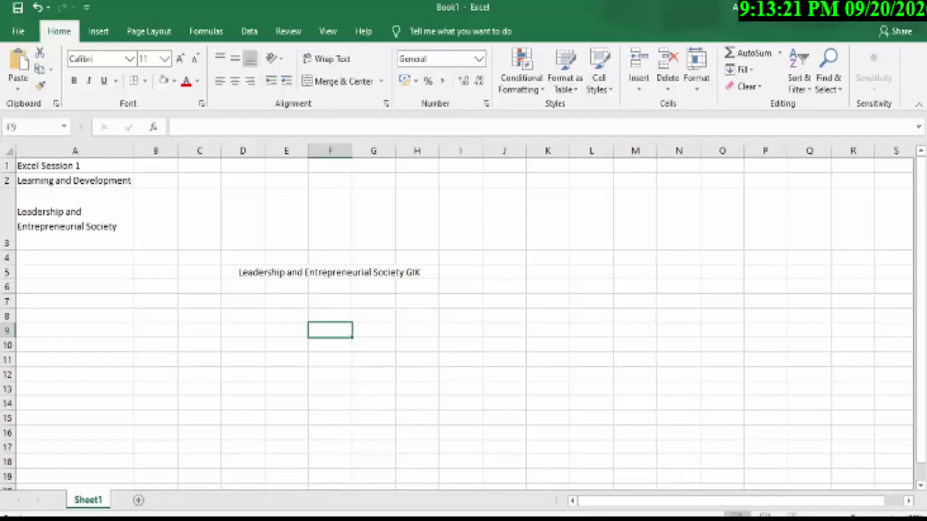
# Switch to the W01-V01 Take charge workbook and look across the Orders sheet's columns from Total back to Order No
pyautogui.click(436, 432)
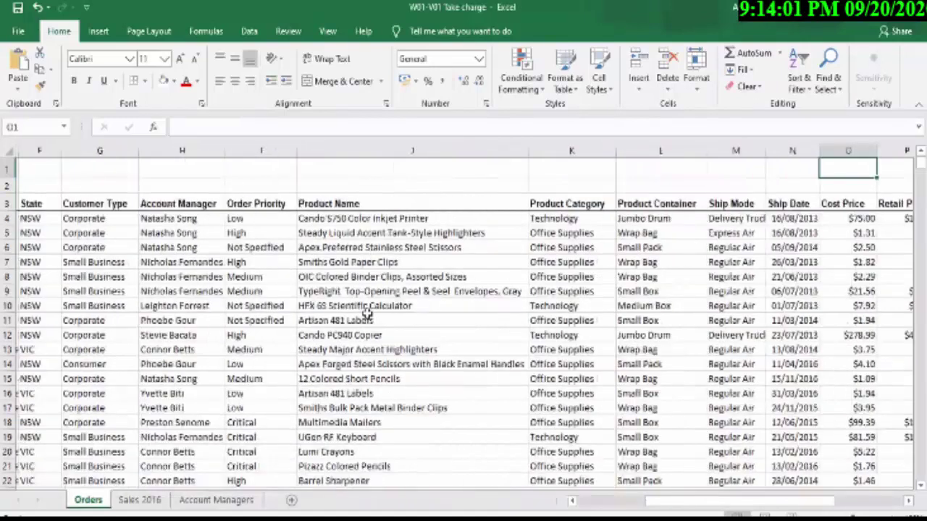
pyautogui.hscroll(5, 362, 307)
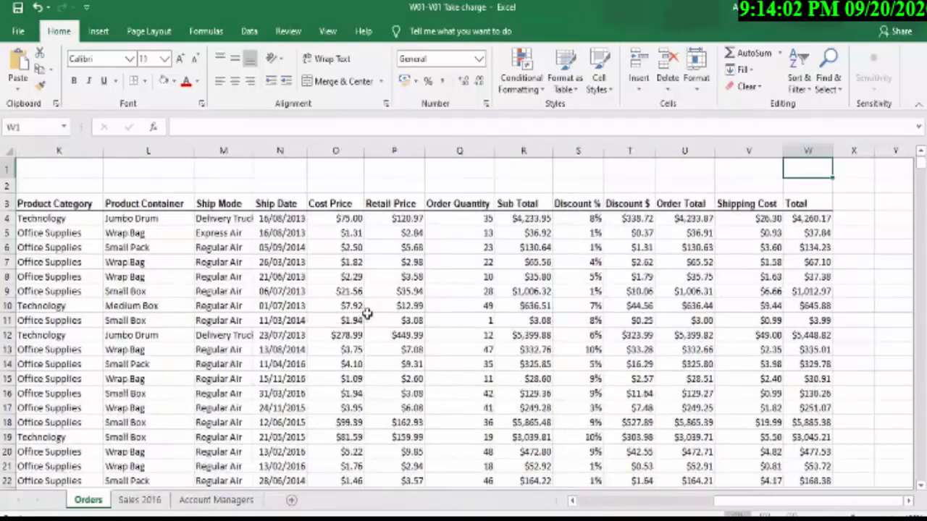
pyautogui.press('Left')
pyautogui.press('Left')
pyautogui.press('Left')
pyautogui.press('Left')
pyautogui.press('Left')
pyautogui.press('Left')
pyautogui.press('Left')
pyautogui.press('Left')
pyautogui.press('Left')
pyautogui.press('Left')
pyautogui.press('Left')
pyautogui.press('Left')
pyautogui.press('Left')
pyautogui.press('Left')
pyautogui.press('Left')
pyautogui.press('Left')
pyautogui.press('Left')
pyautogui.press('Left')
pyautogui.press('Left')
pyautogui.press('Left')
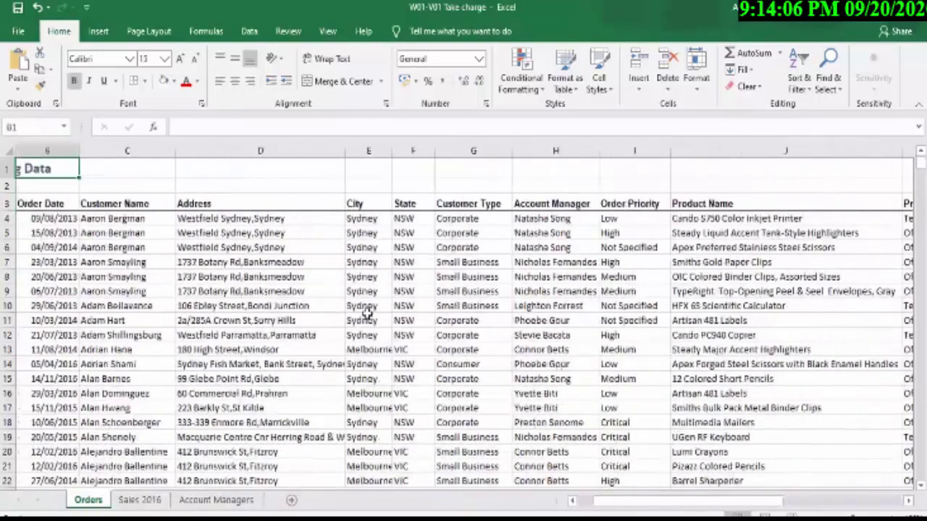
pyautogui.press('Left')
# Look down through the order rows of the Orders sheet and return to the top of the list
pyautogui.press('Down')
pyautogui.press('Down')
pyautogui.press('Down')
pyautogui.press('Down')
pyautogui.press('Down')
pyautogui.press('Down')
pyautogui.press('Down')
pyautogui.press('Down')
pyautogui.press('Down')
pyautogui.press('Down')
pyautogui.press('Down')
pyautogui.press('Down')
pyautogui.press('Down')
pyautogui.press('Down')
pyautogui.press('Down')
pyautogui.press('Down')
pyautogui.press('Down')
pyautogui.press('Down')
pyautogui.press('Down')
pyautogui.press('Down')
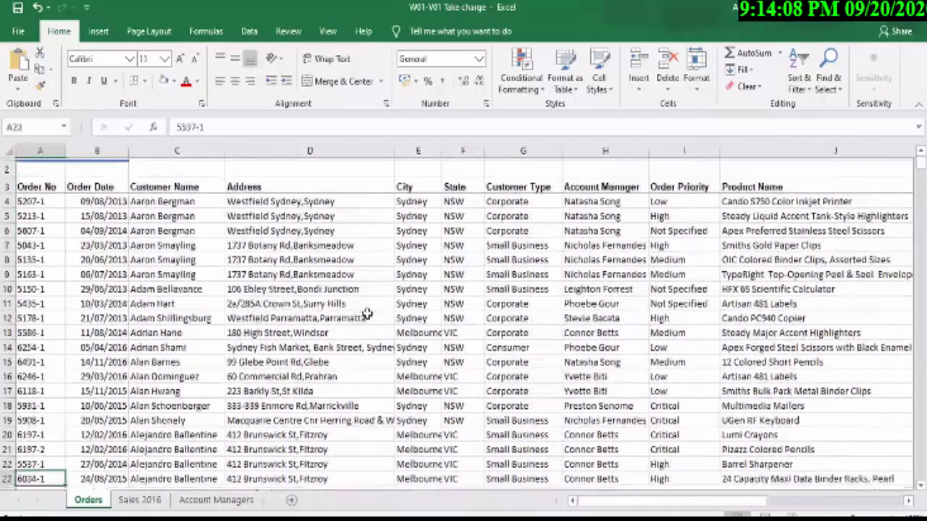
pyautogui.press('Down')
pyautogui.press('Down')
pyautogui.moveTo(921, 164); pyautogui.dragTo(921, 430)
pyautogui.moveTo(922, 466); pyautogui.dragTo(923, 165)
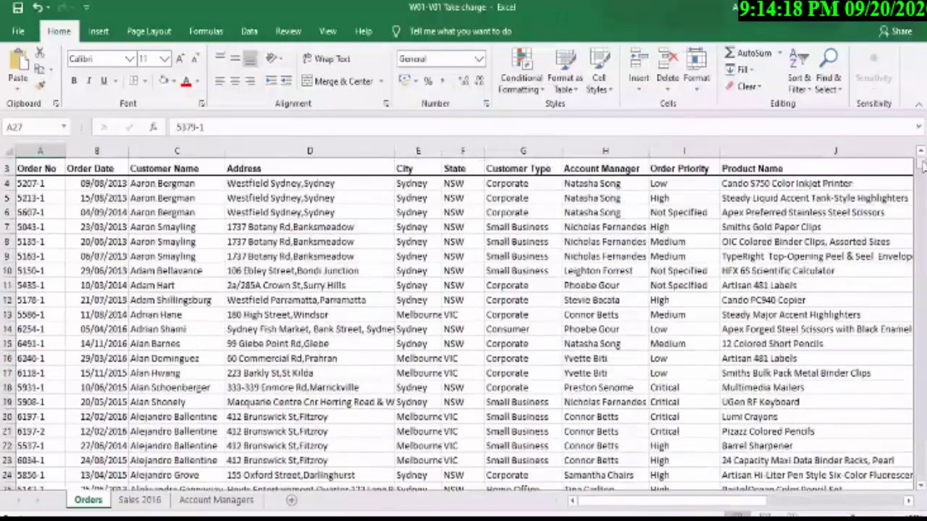
# Go through the cells at the start of the Orders sheet, including the Shipping Data title, ending on the first order number in A4
pyautogui.click(425, 269)
pyautogui.press('Up')
pyautogui.press('Up')
pyautogui.press('Up')
pyautogui.press('Up')
pyautogui.press('Up')
pyautogui.press('Up')
pyautogui.press('Up')
pyautogui.press('Up')
pyautogui.press('Up')
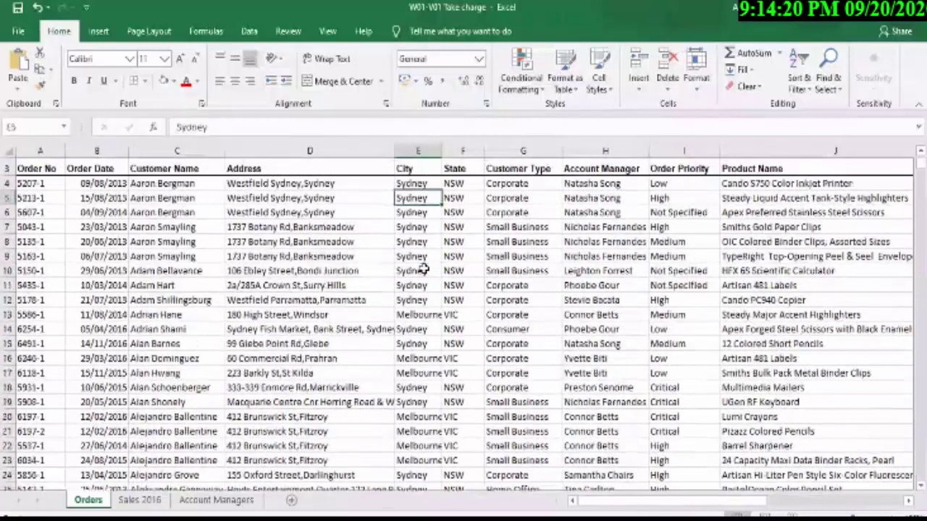
pyautogui.press('Left')
pyautogui.press('Left')
pyautogui.press('Left')
pyautogui.press('Left')
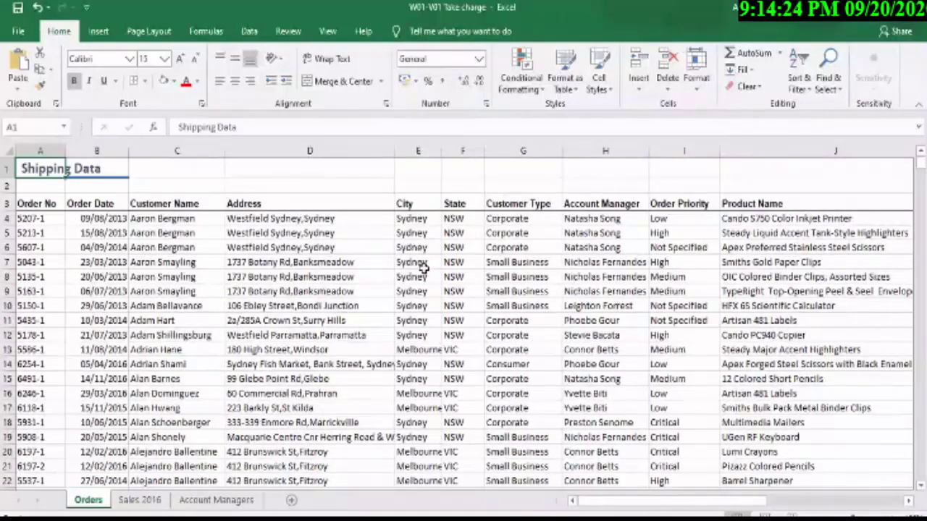
pyautogui.press('Down')
pyautogui.press('Down')
pyautogui.press('Down')
pyautogui.press('Down')
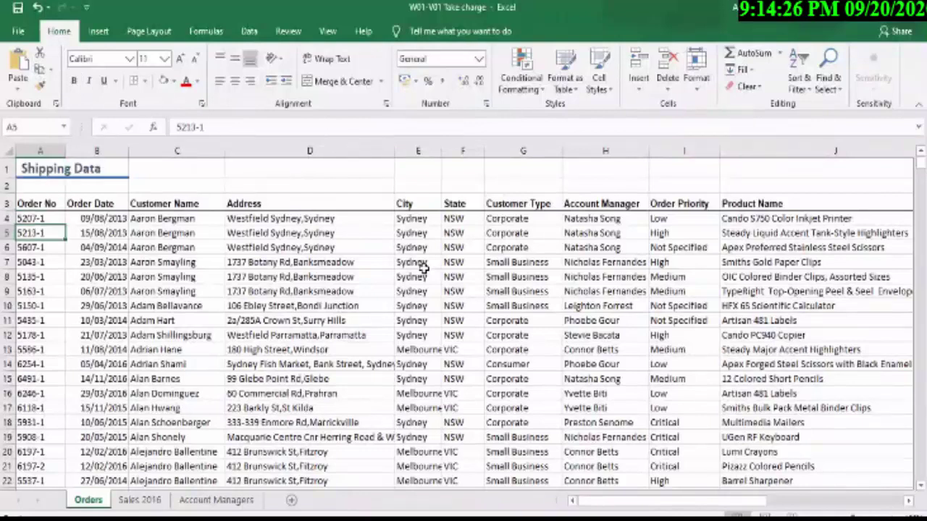
pyautogui.press('Right')
pyautogui.press('Right')
pyautogui.press('Left')
pyautogui.press('Up')
pyautogui.press('Left')
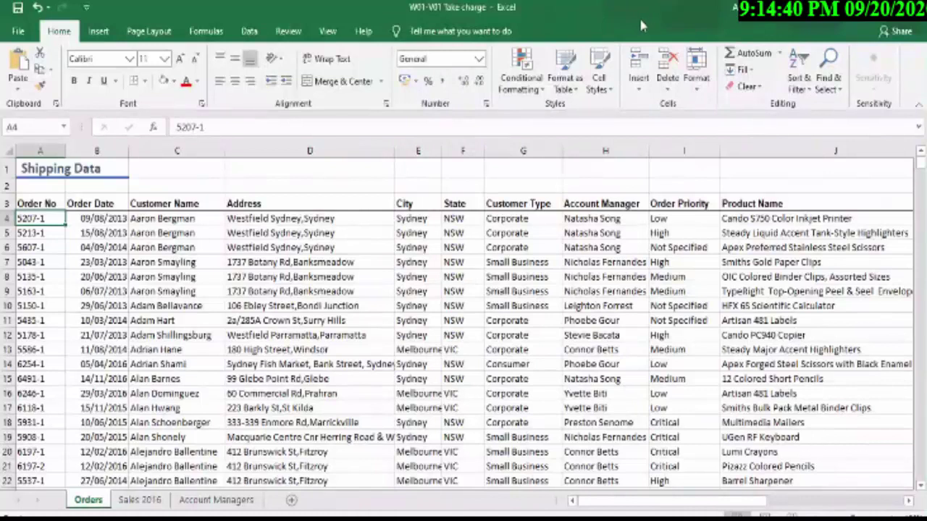
# Review the whole list of number formats available for the order number in cell A4
pyautogui.click(479, 58)
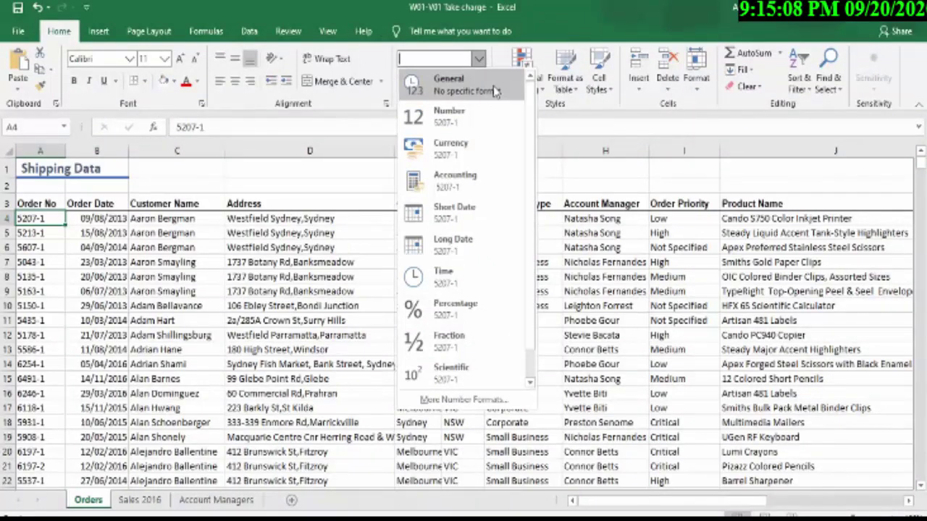
pyautogui.moveTo(531, 144); pyautogui.dragTo(531, 235)
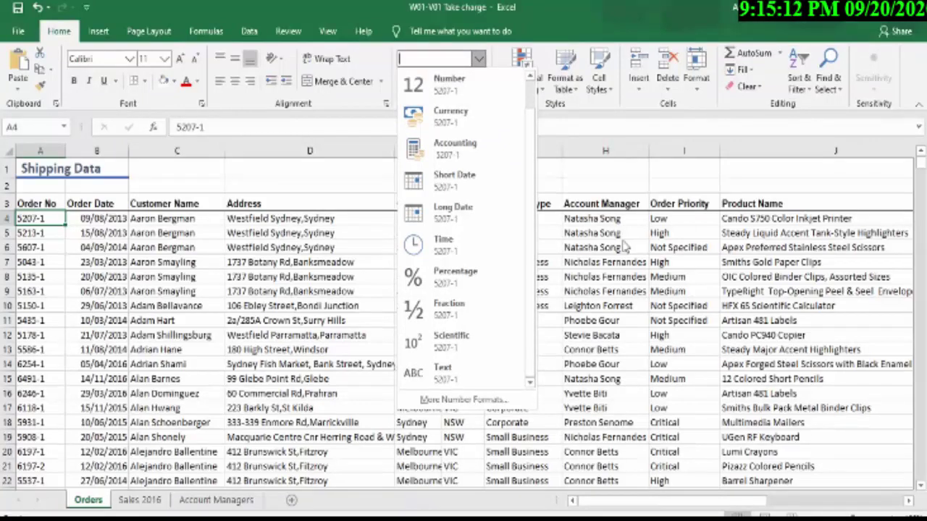
pyautogui.click(588, 235)
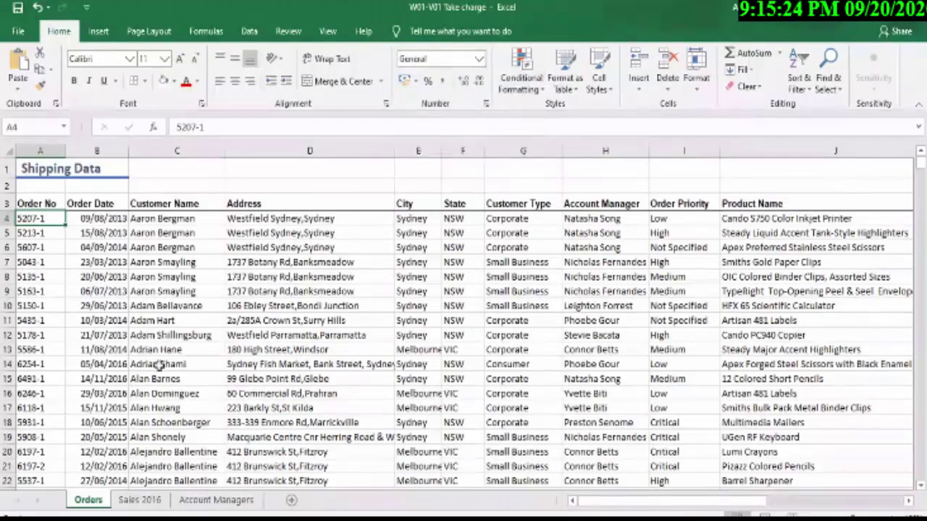
# Check how the order date in cell B4 would appear in the available number formats, such as Short Date and Long Date
pyautogui.press('Right')
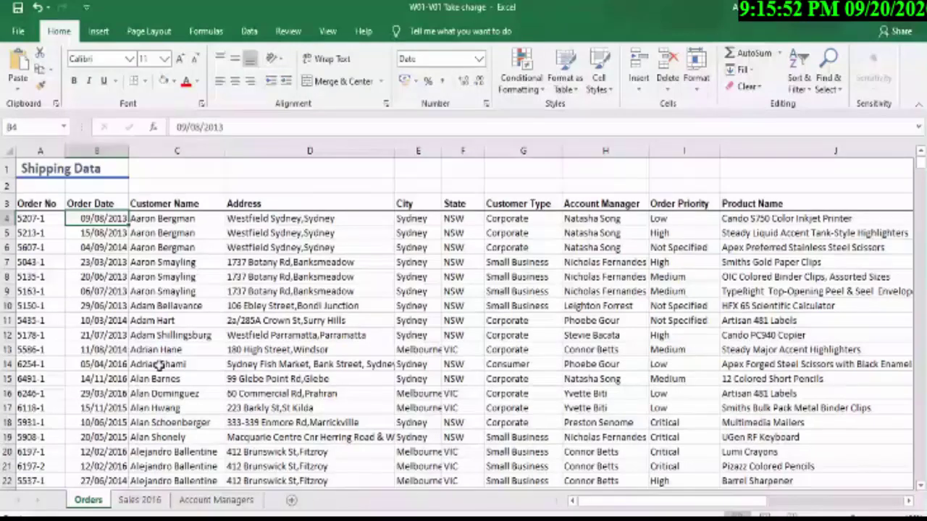
pyautogui.click(478, 59)
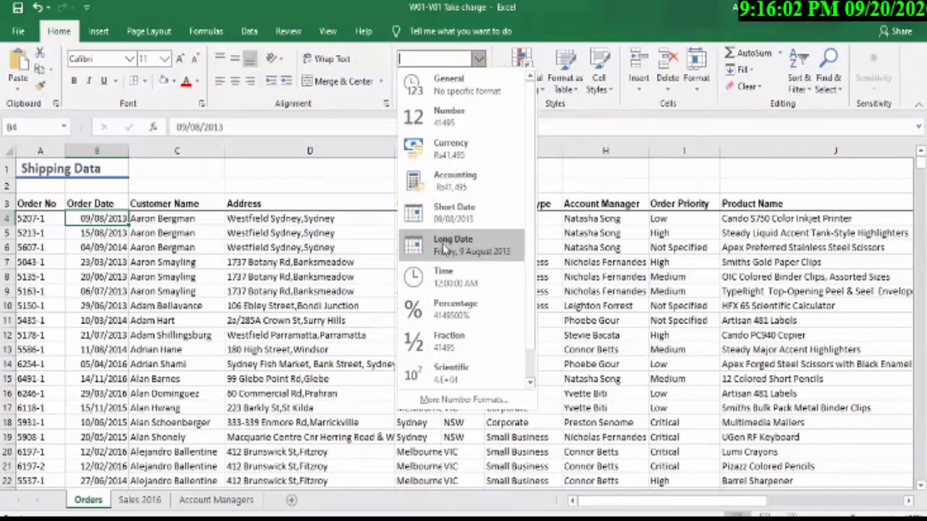
pyautogui.click(148, 274)
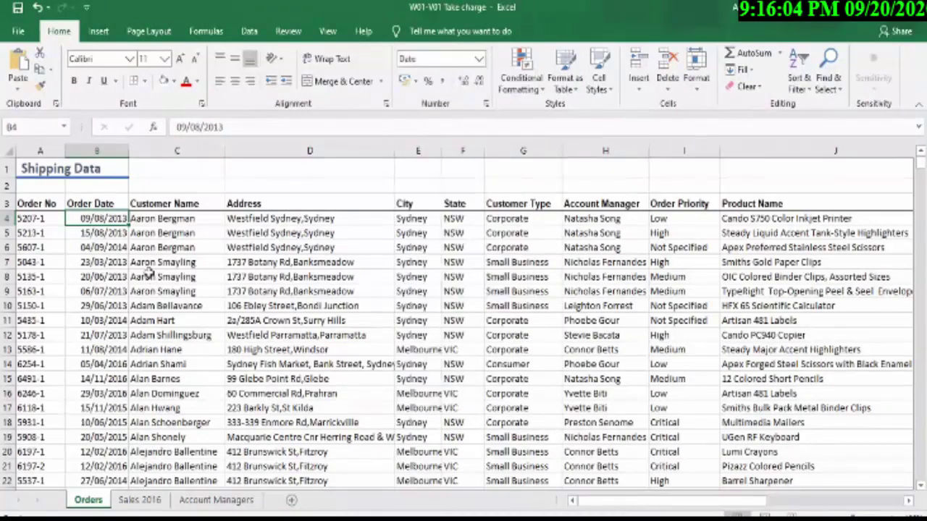
# Review the number formats available for the customer name in cell C4, down to the Text format
pyautogui.click(150, 219)
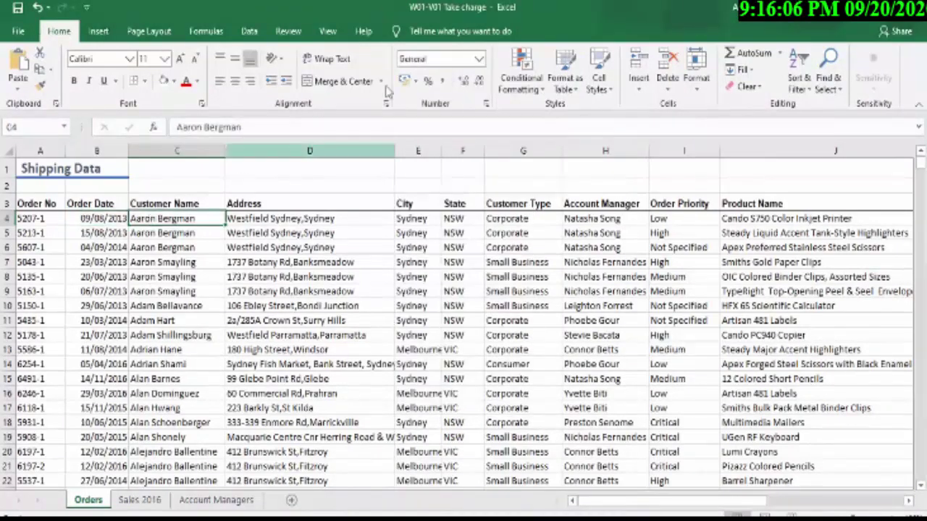
pyautogui.click(479, 59)
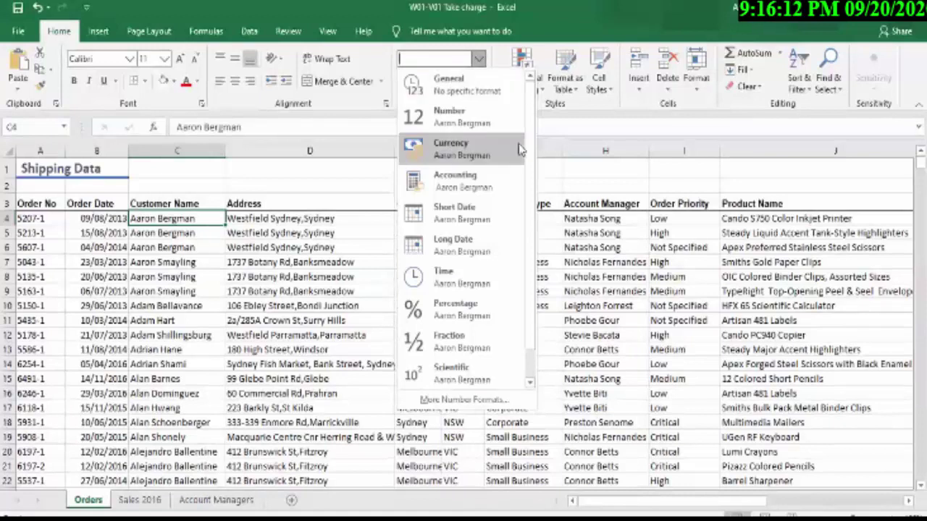
pyautogui.scroll(-1, 532, 242)
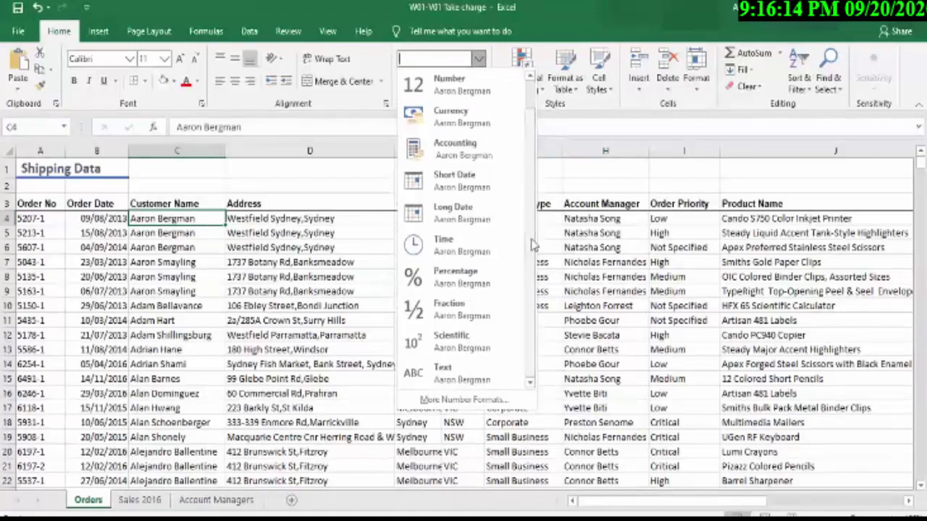
pyautogui.click(179, 205)
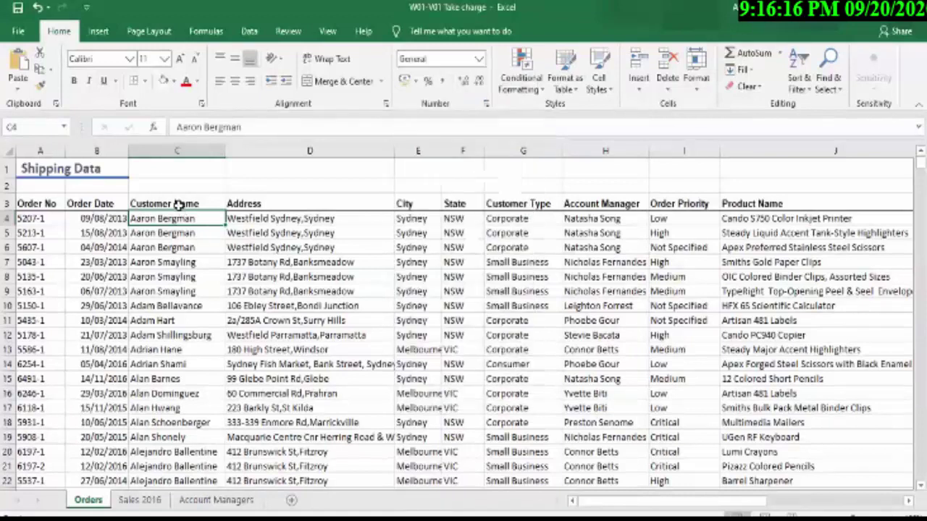
# Go across row 4 from Address through the price and discount columns to see each cell's number format, ending on Sub Total in R4
pyautogui.press('Right')
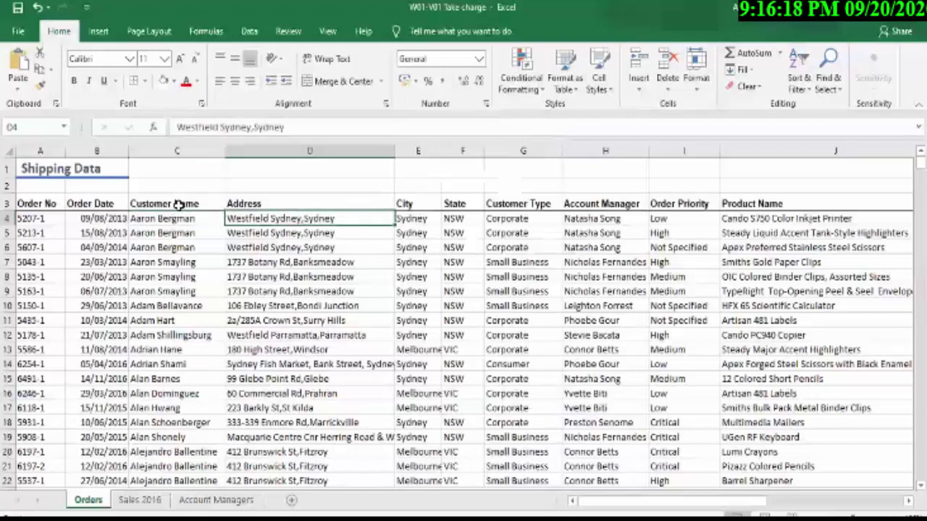
pyautogui.press('Right')
pyautogui.press('Right')
pyautogui.press('Right')
pyautogui.press('Right')
pyautogui.press('Right')
pyautogui.press('Right')
pyautogui.press('Right')
pyautogui.press('Right')
pyautogui.press('Right')
pyautogui.press('Right')
pyautogui.press('Right')
pyautogui.press('Right')
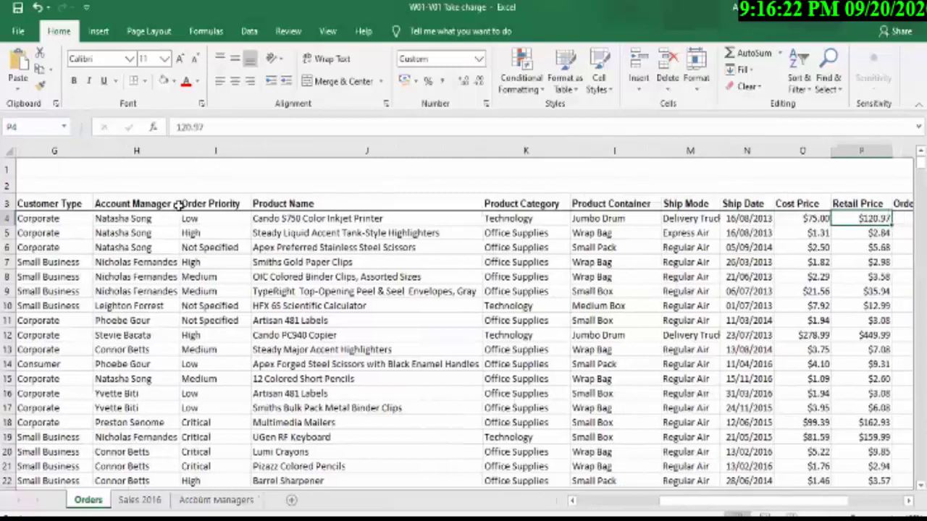
pyautogui.press('Right')
pyautogui.press('Right')
pyautogui.press('Right')
pyautogui.press('Right')
pyautogui.press('Right')
pyautogui.press('Left')
pyautogui.press('Left')
pyautogui.press('Left')
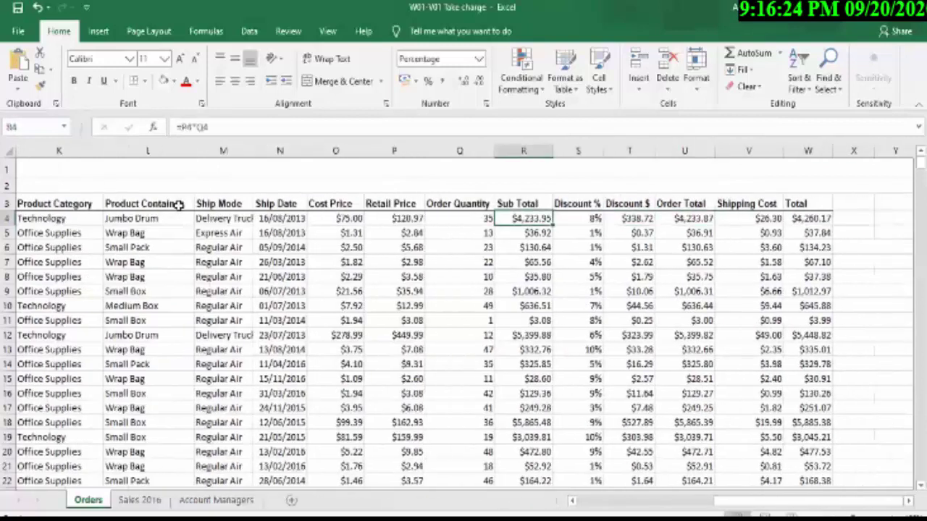
# Check the number formats of the row 4 cells from Discount % to Shipping Cost, and return to Cost Price in O4
pyautogui.press('Right')
pyautogui.press('Right')
pyautogui.press('Right')
pyautogui.press('Right')
pyautogui.press('Left')
pyautogui.press('Left')
pyautogui.press('Left')
pyautogui.press('Left')
pyautogui.press('Left')
pyautogui.press('Left')
pyautogui.press('Left')
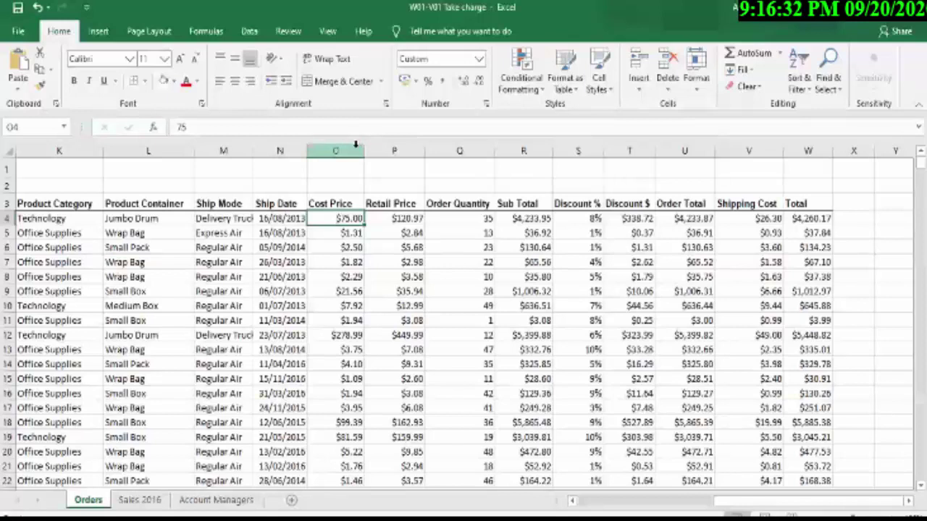
# Apply the Currency number format to the cost price in cell O4 and look over the format list again
pyautogui.click(479, 60)
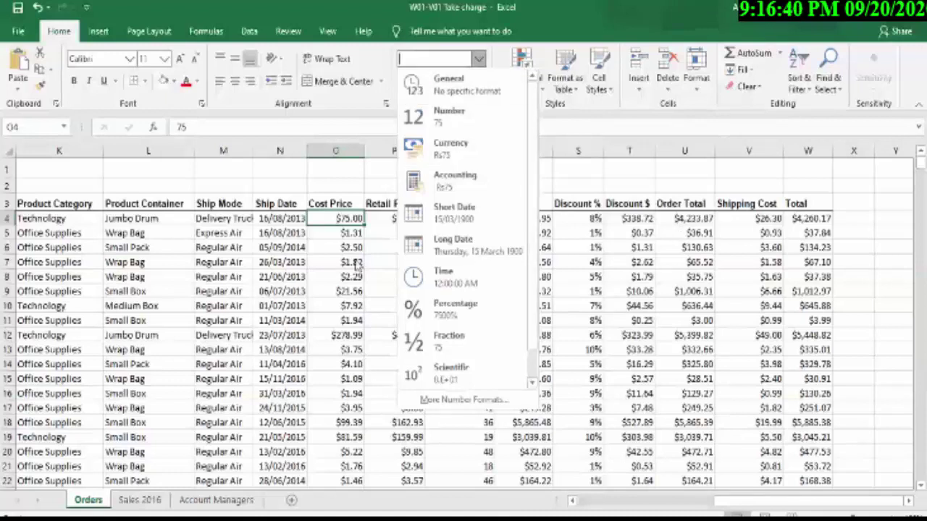
pyautogui.click(456, 162)
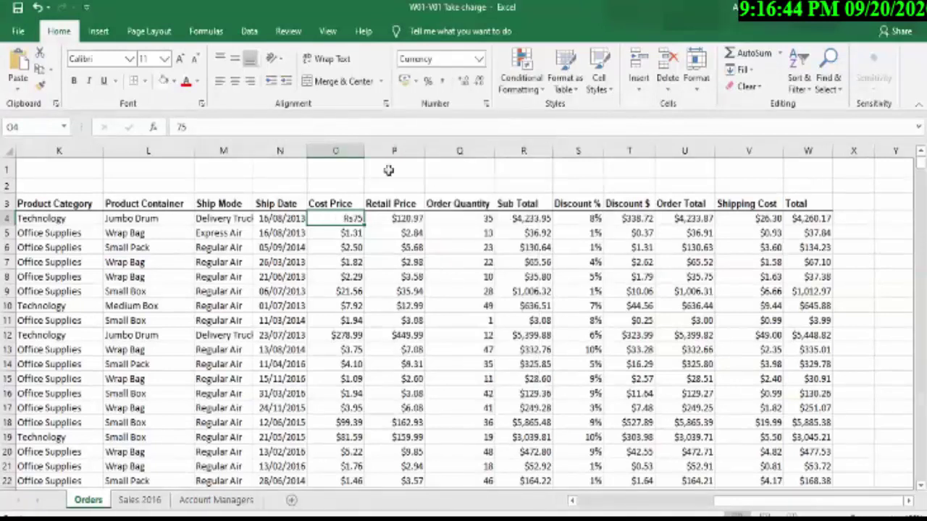
pyautogui.click(480, 60)
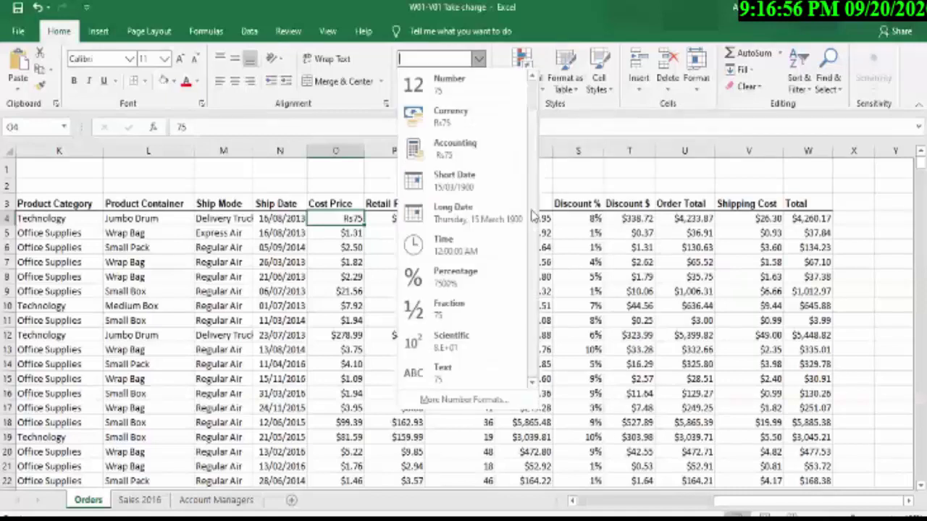
pyautogui.click(482, 62)
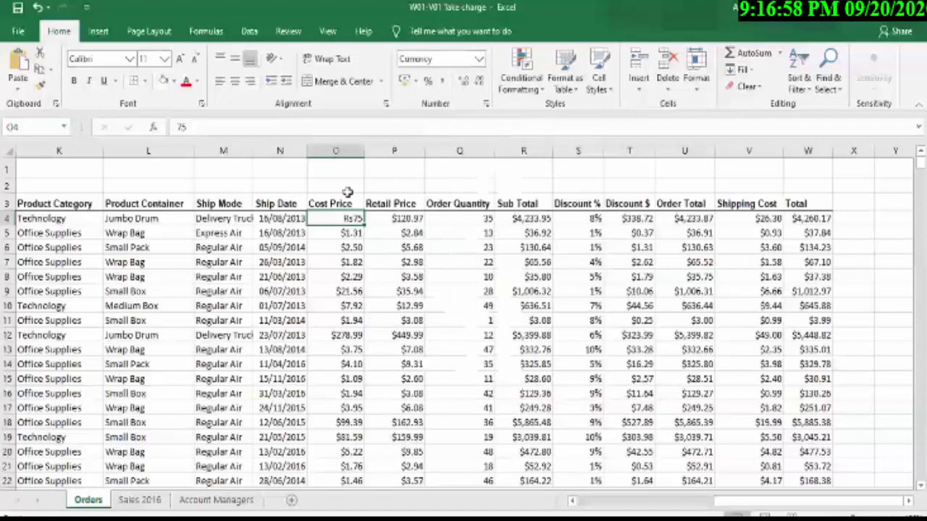
# Change the cost price in O4 to the Accounting format for comparison, and set it back to Currency
pyautogui.click(479, 58)
pyautogui.click(468, 176)
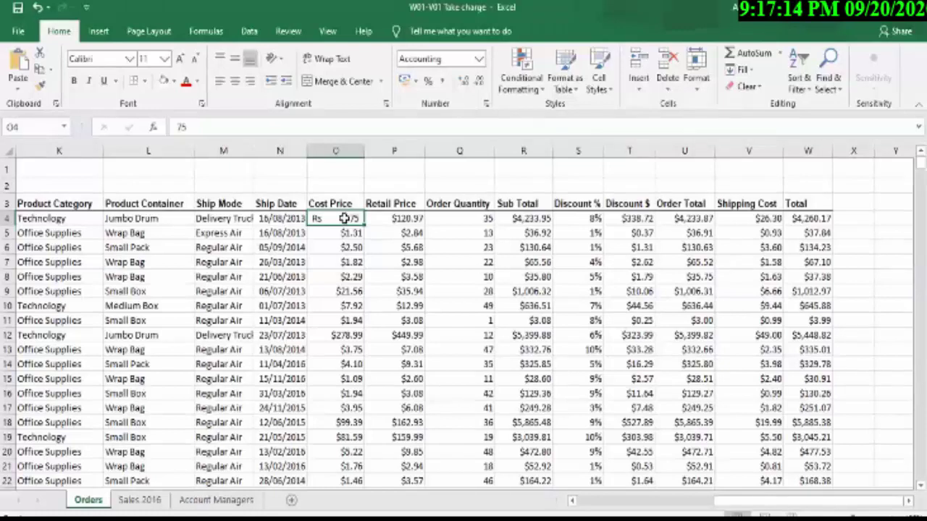
pyautogui.click(478, 63)
pyautogui.click(477, 137)
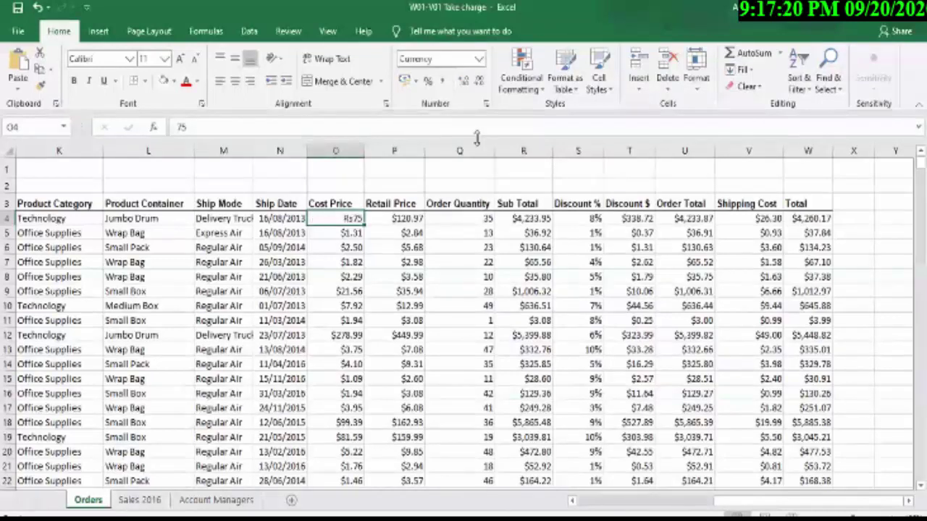
# Review the remaining number formats available for the cost price in O4, down to Text
pyautogui.click(478, 60)
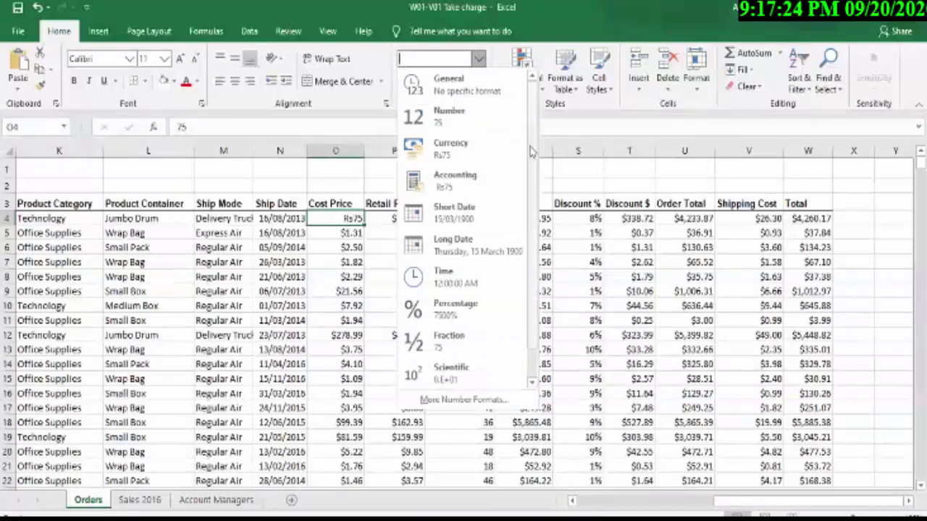
pyautogui.moveTo(531, 152); pyautogui.dragTo(536, 229)
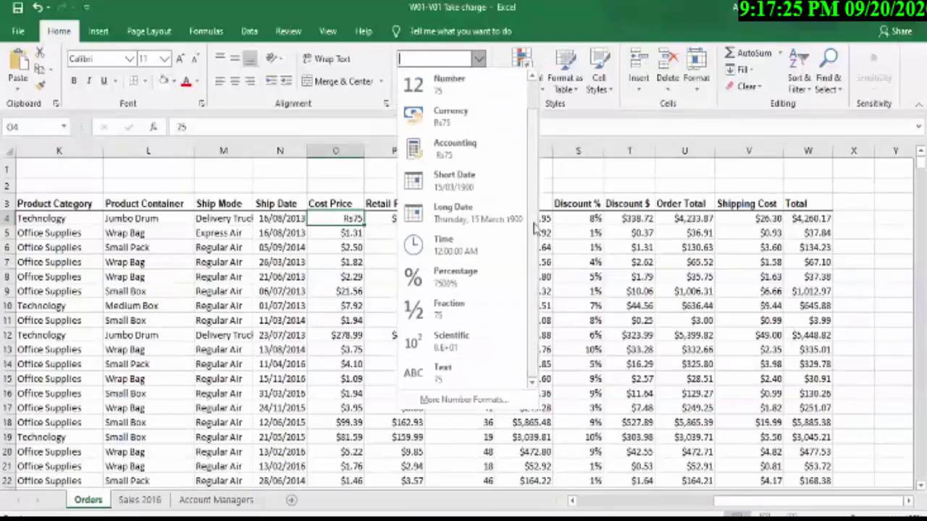
pyautogui.click(717, 272)
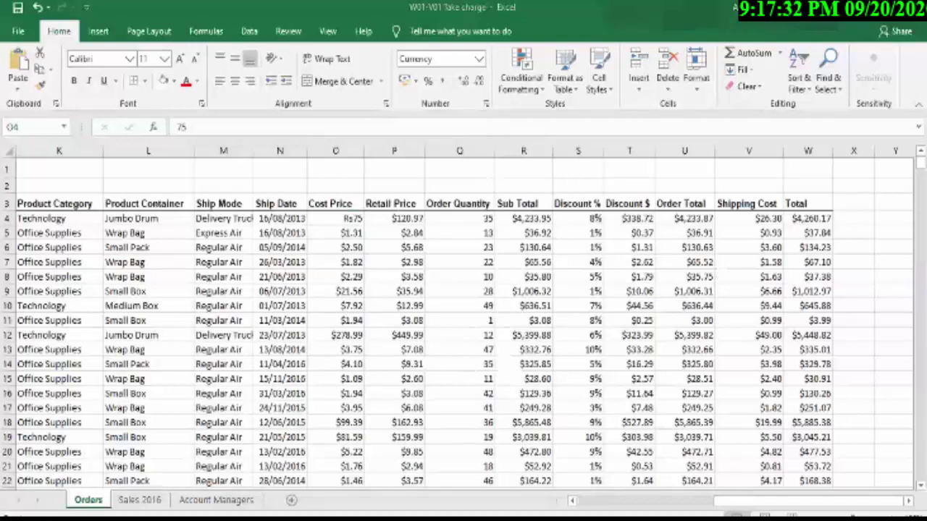
# Go back along row 4 from the Total column to the first columns of the Orders sheet
pyautogui.click(536, 262)
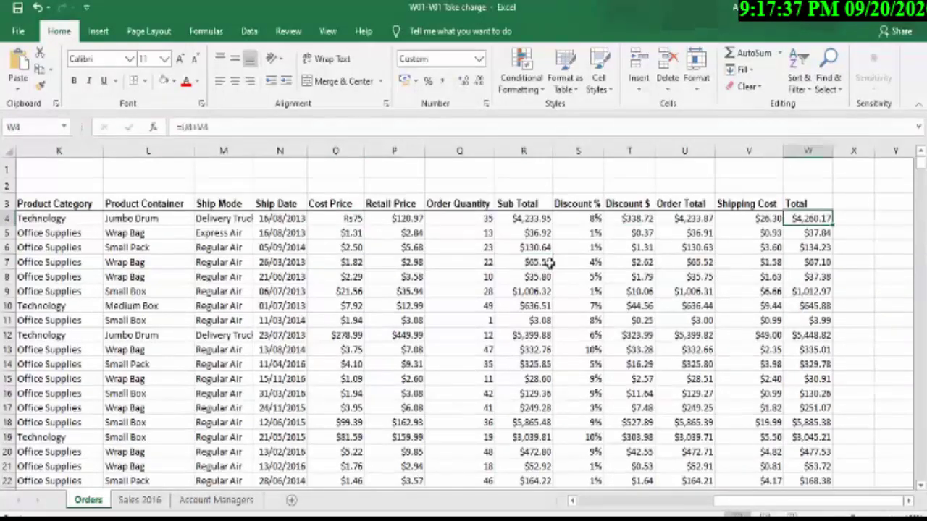
pyautogui.press('Left')
pyautogui.press('Left')
pyautogui.press('Left')
pyautogui.press('Left')
pyautogui.press('Left')
pyautogui.press('Left')
pyautogui.press('Left')
pyautogui.press('Left')
pyautogui.press('Left')
pyautogui.press('Left')
pyautogui.press('Left')
pyautogui.press('Left')
pyautogui.press('Left')
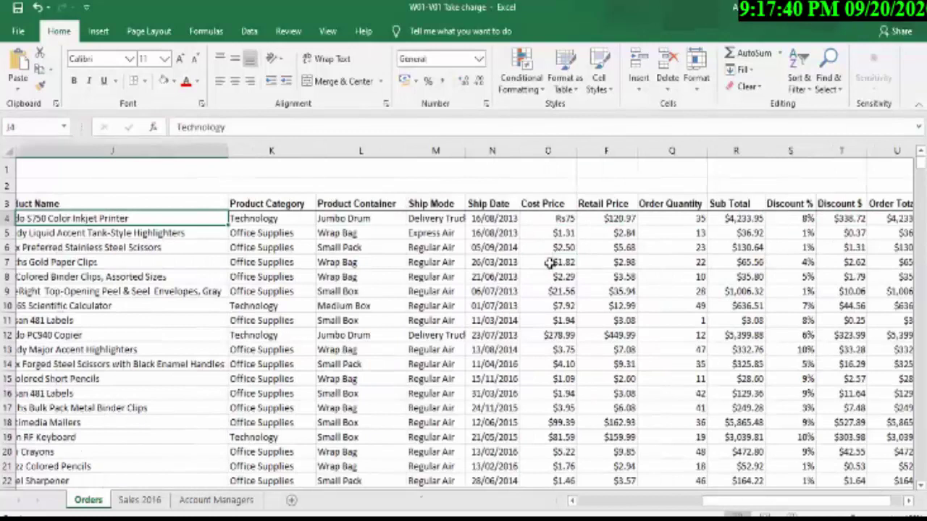
pyautogui.press('Home')
pyautogui.press('Up')
pyautogui.press('Up')
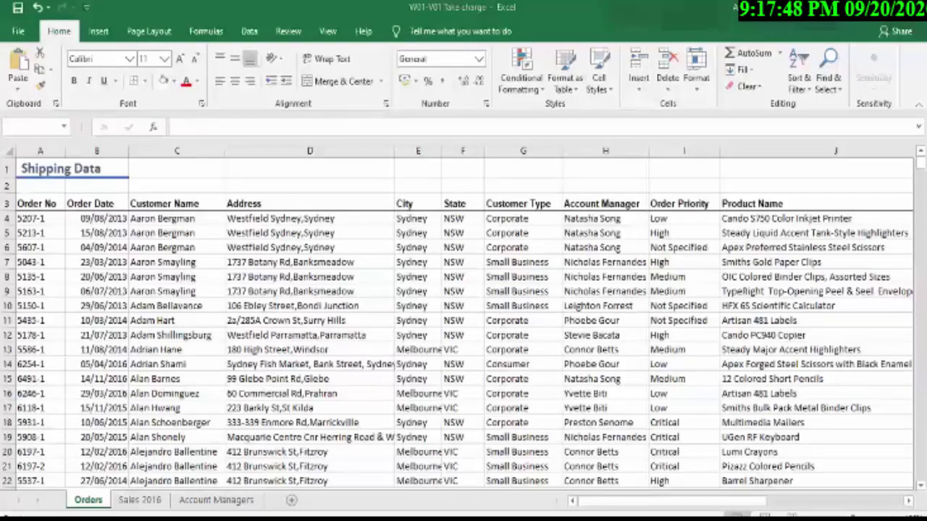
# Fill the address in cell D6 down through D9 and undo the fill
pyautogui.click(239, 247)
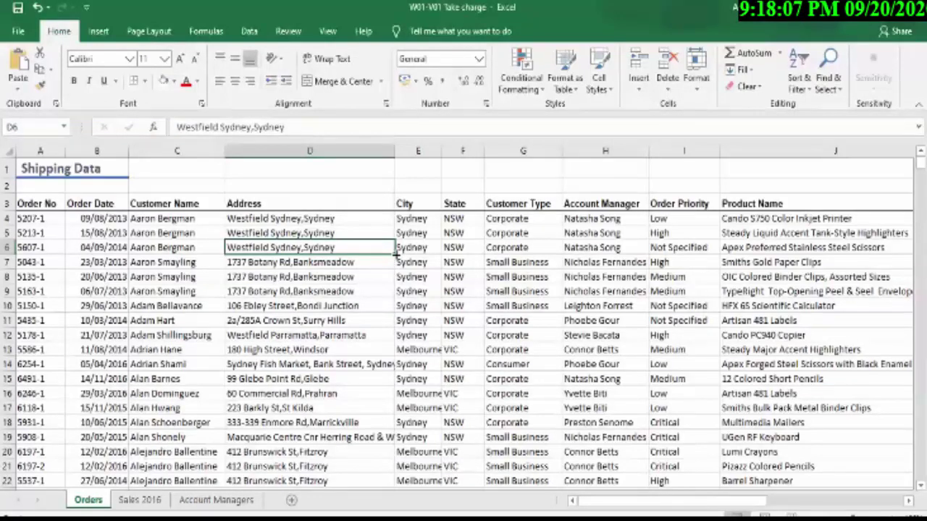
pyautogui.click(310, 219)
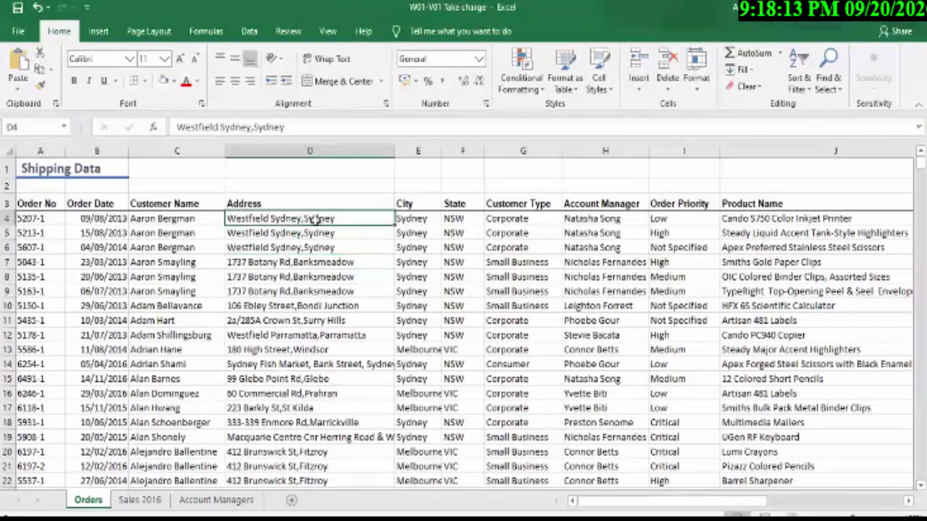
pyautogui.click(337, 249)
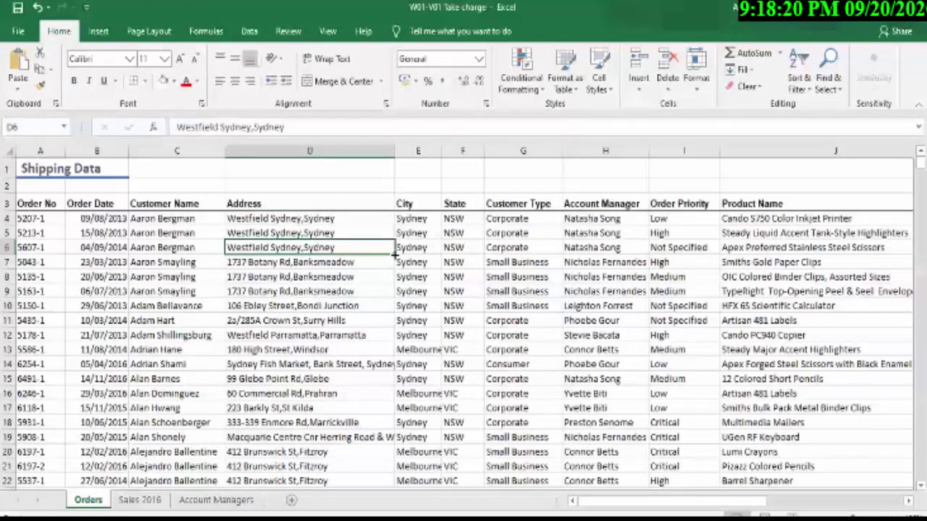
pyautogui.moveTo(395, 255); pyautogui.dragTo(394, 297)
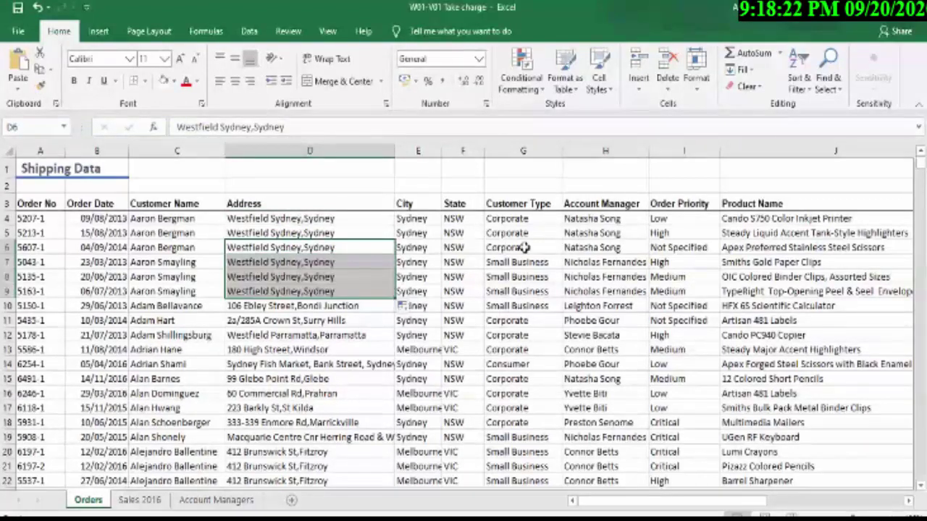
pyautogui.hotkey('ctrl', 'z')
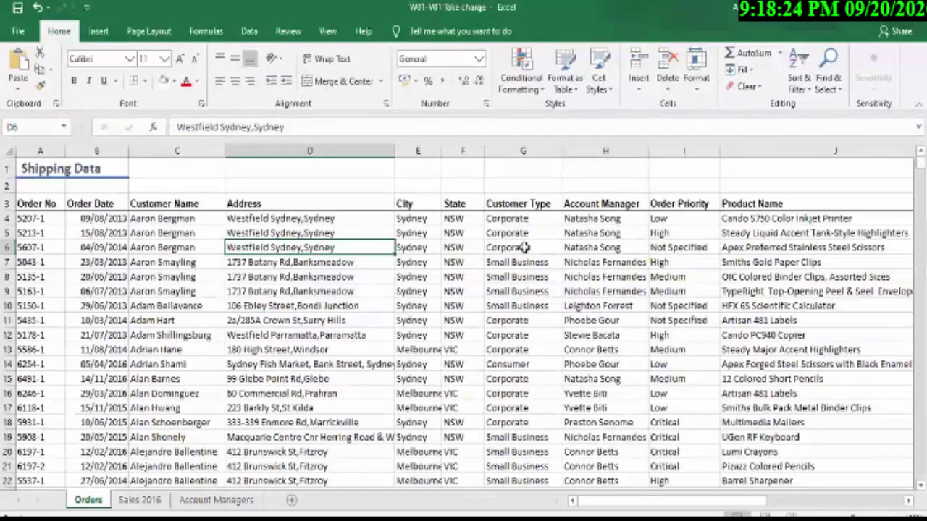
# In the empty area beyond the Total column, enter 1 in cell Z4 and 2 in cell Z5
pyautogui.click(503, 173)
pyautogui.press('Right')
pyautogui.press('Right')
pyautogui.press('Right')
pyautogui.press('Right')
pyautogui.press('Right')
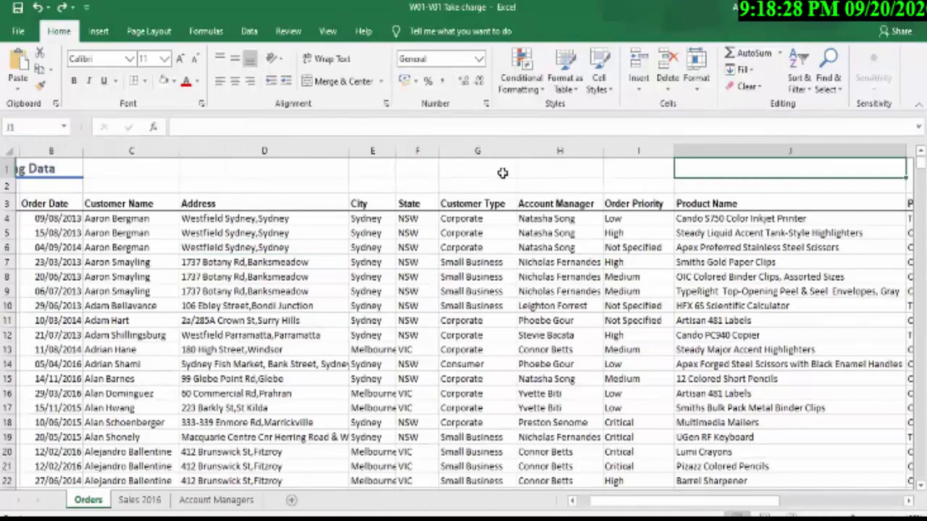
pyautogui.press('Right')
pyautogui.press('Right')
pyautogui.press('Right')
pyautogui.press('Right')
pyautogui.press('Right')
pyautogui.press('Right')
pyautogui.press('Right')
pyautogui.press('Right')
pyautogui.press('Right')
pyautogui.press('Right')
pyautogui.press('Right')
pyautogui.press('Right')
pyautogui.press('Right')
pyautogui.press('Right')
pyautogui.press('Right')
pyautogui.press('Down')
pyautogui.press('Down')
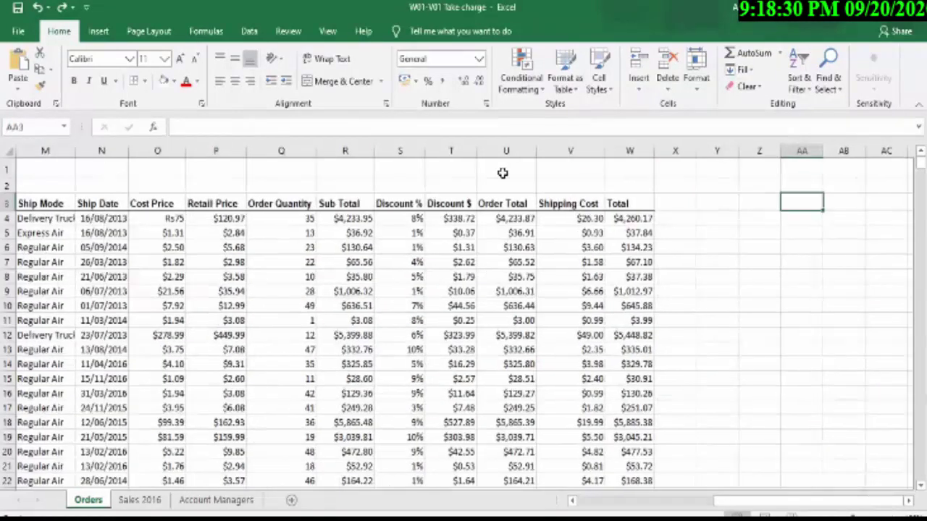
pyautogui.press('Down')
pyautogui.press('Left')
pyautogui.write('1')
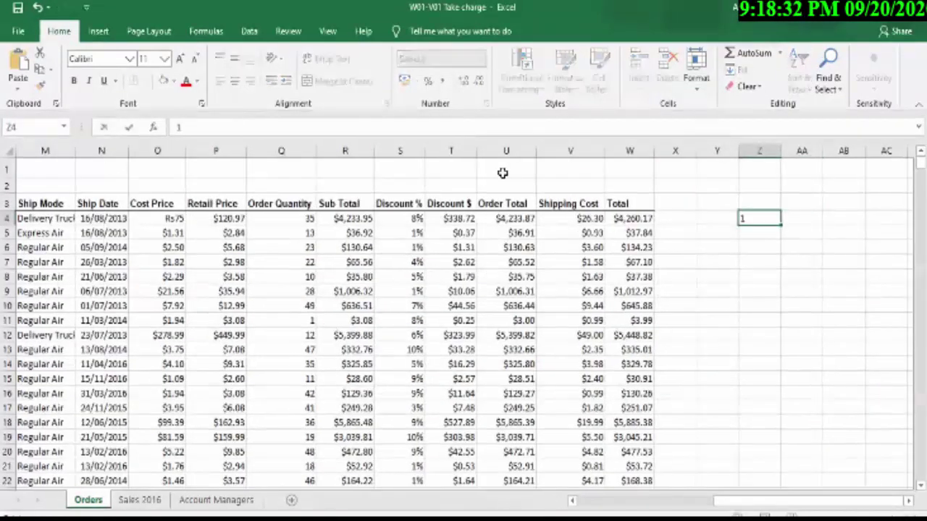
pyautogui.press('Return')
pyautogui.write('2')
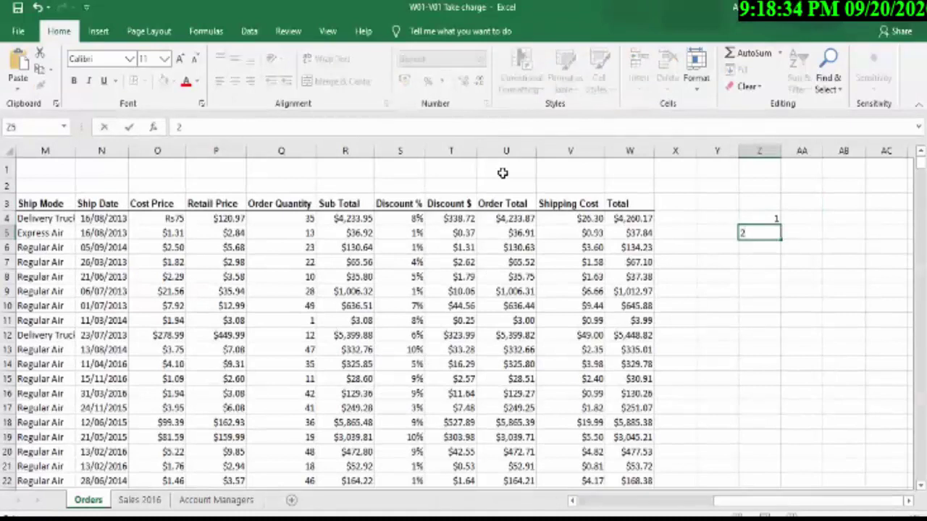
pyautogui.press('Return')
# Fill the single value 1 from cell Z4 down to Z7 and undo the fill
pyautogui.click(770, 217)
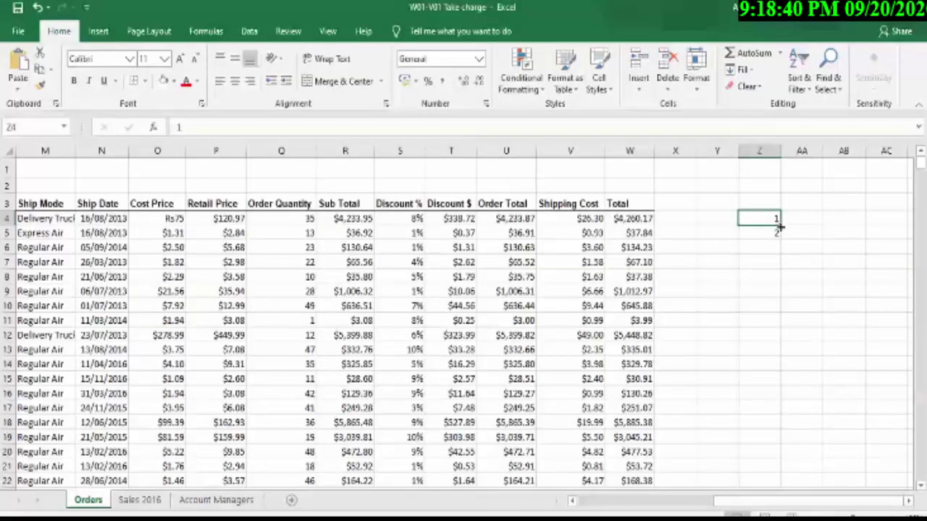
pyautogui.moveTo(780, 227); pyautogui.dragTo(779, 266)
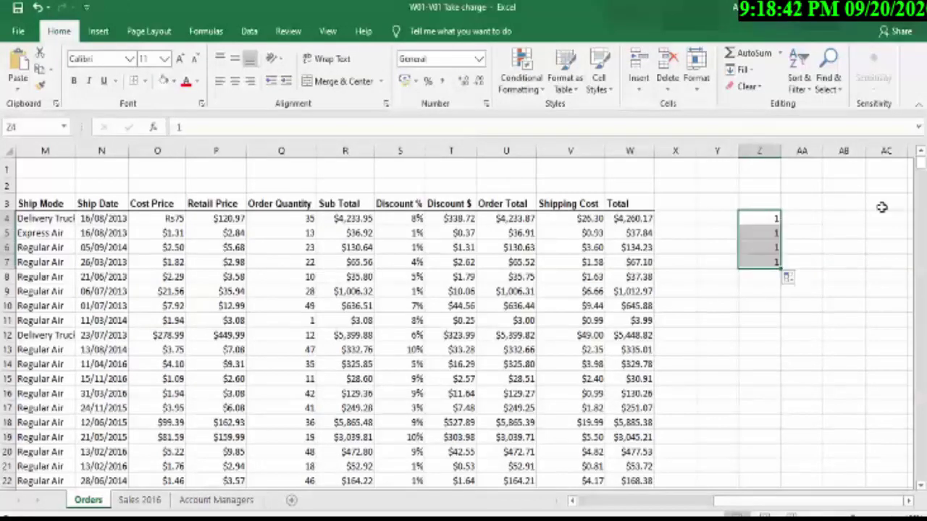
pyautogui.hotkey('ctrl', 'z')
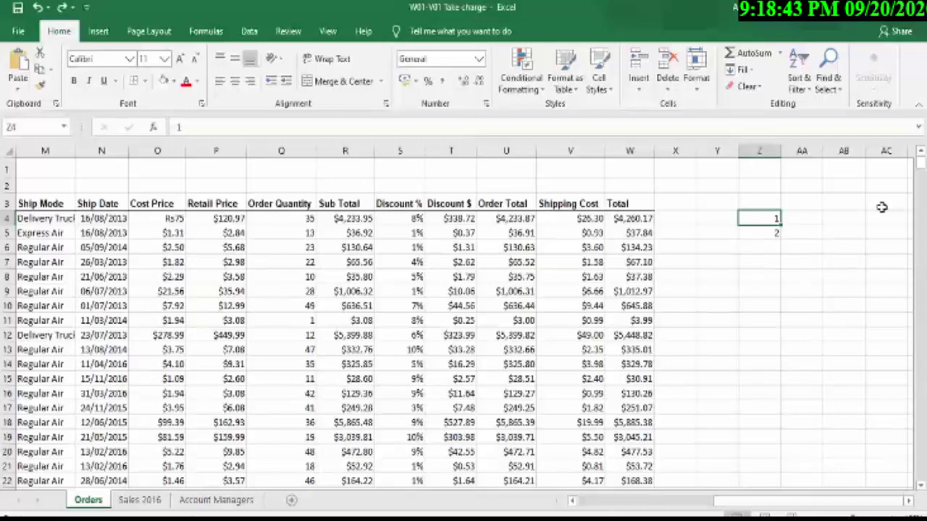
# Extend the series in Z4:Z5 down to Z13, giving the numbers 1 to 10, and undo the fill
pyautogui.click(813, 227)
pyautogui.moveTo(764, 224); pyautogui.dragTo(777, 360)
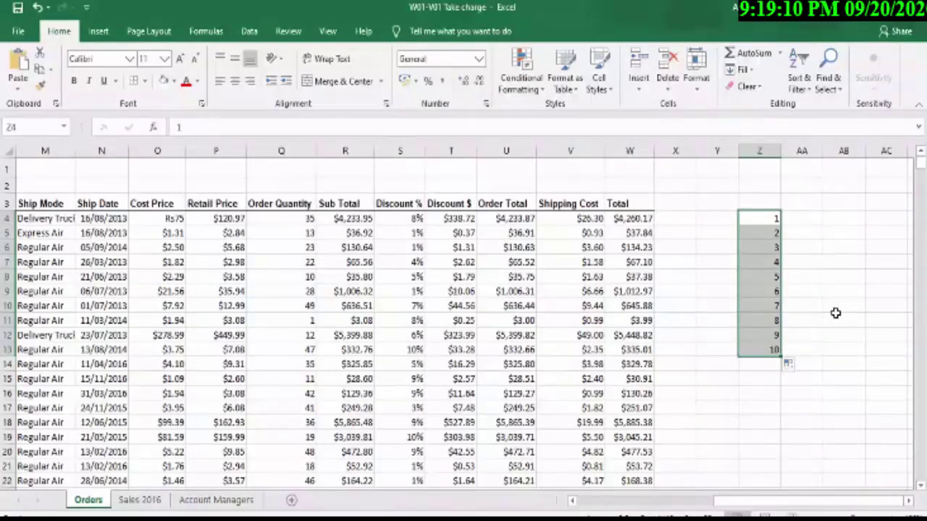
pyautogui.hotkey('ctrl', 'z')
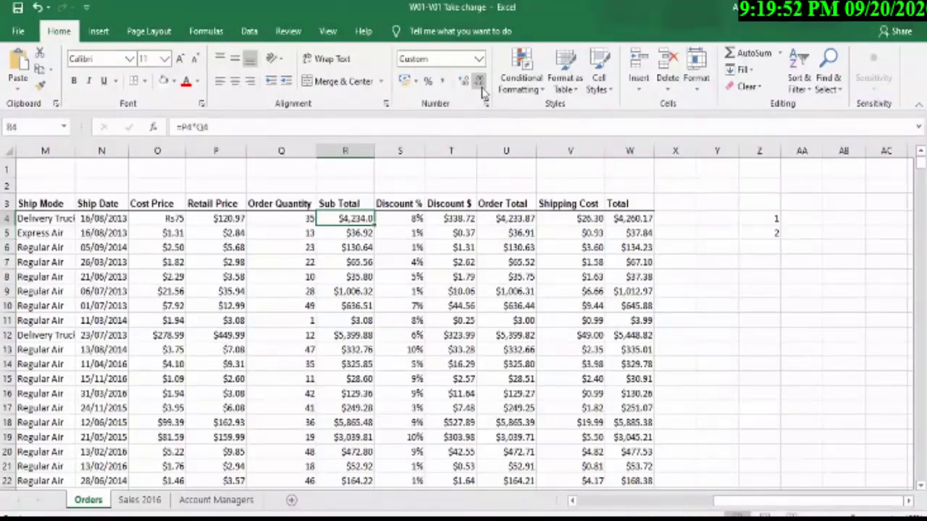
# Reduce the Sub Total in R4 to no decimal places, and increase it to three decimal places
pyautogui.click(481, 87)
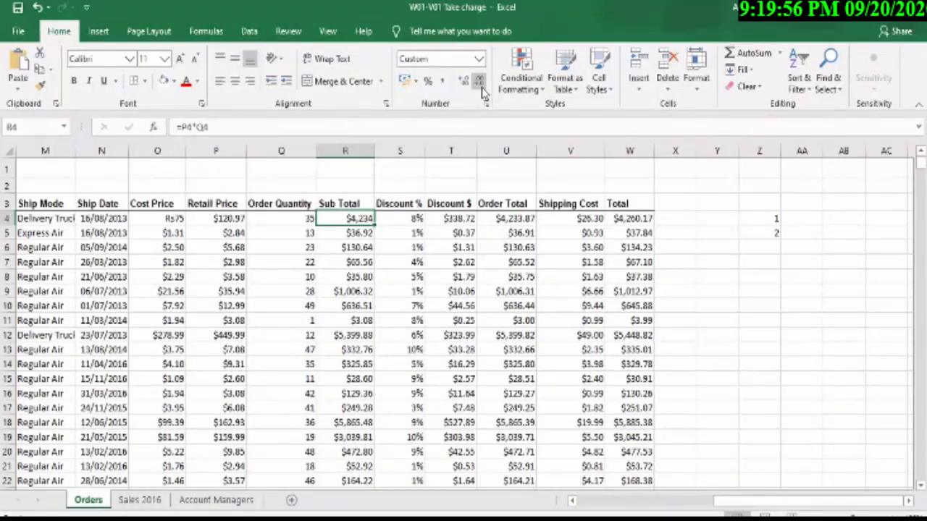
pyautogui.click(482, 87)
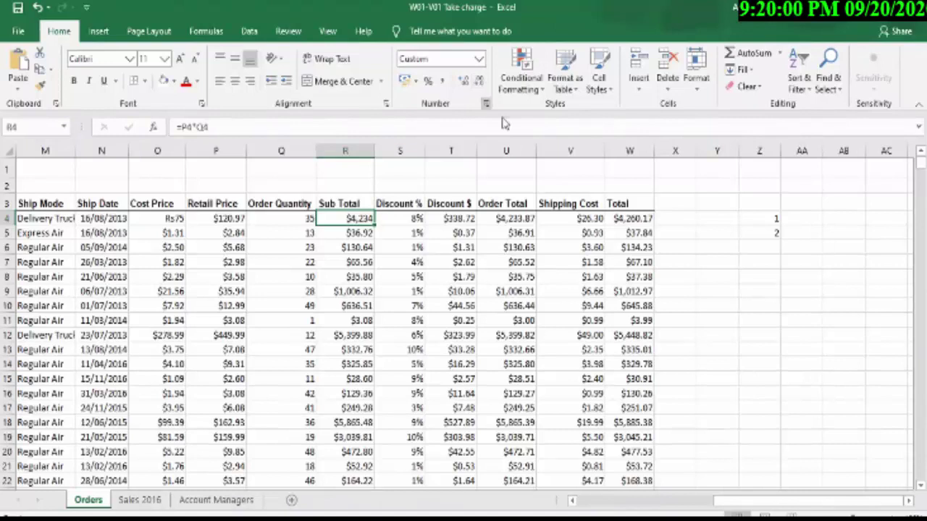
pyautogui.click(464, 81)
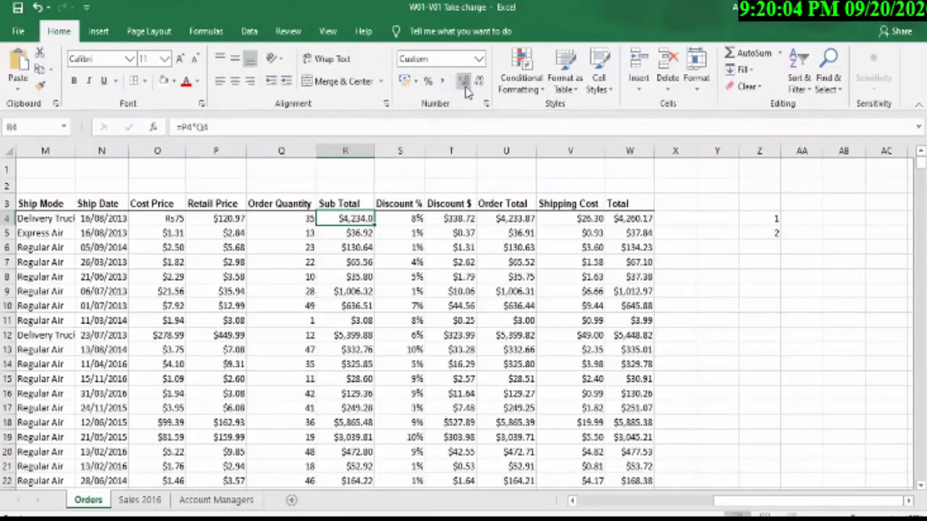
pyautogui.click(464, 83)
pyautogui.click(464, 82)
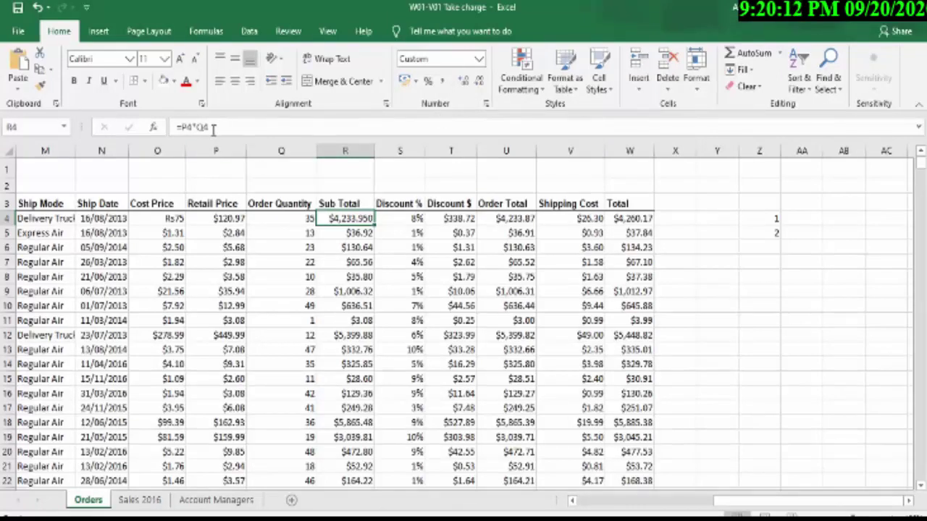
# Inspect the formula behind the Sub Total in R4 and leave the cell without changing it
pyautogui.moveTo(212, 127); pyautogui.dragTo(176, 124)
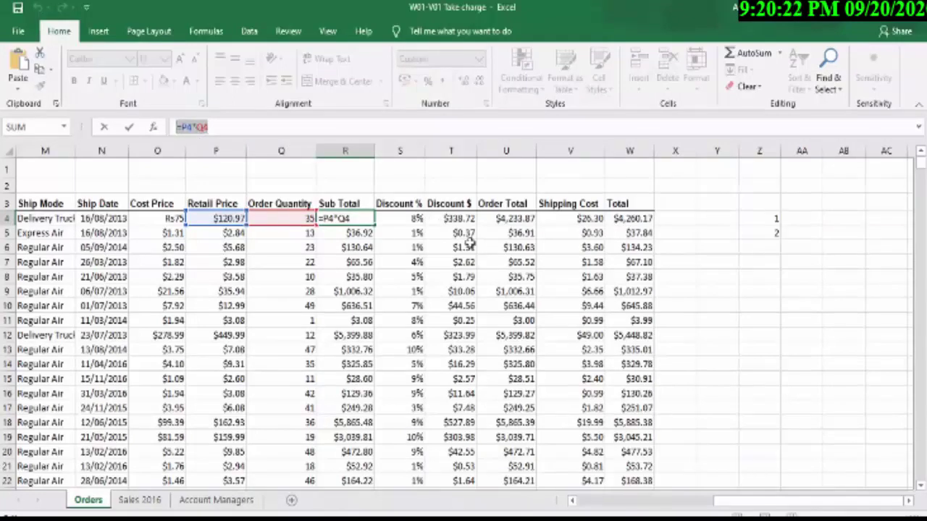
pyautogui.click(378, 261)
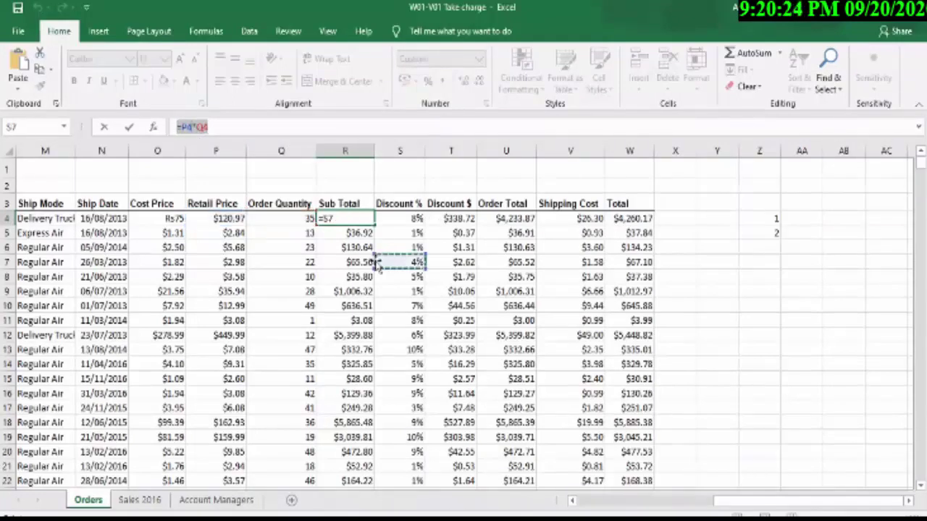
pyautogui.press('Escape')
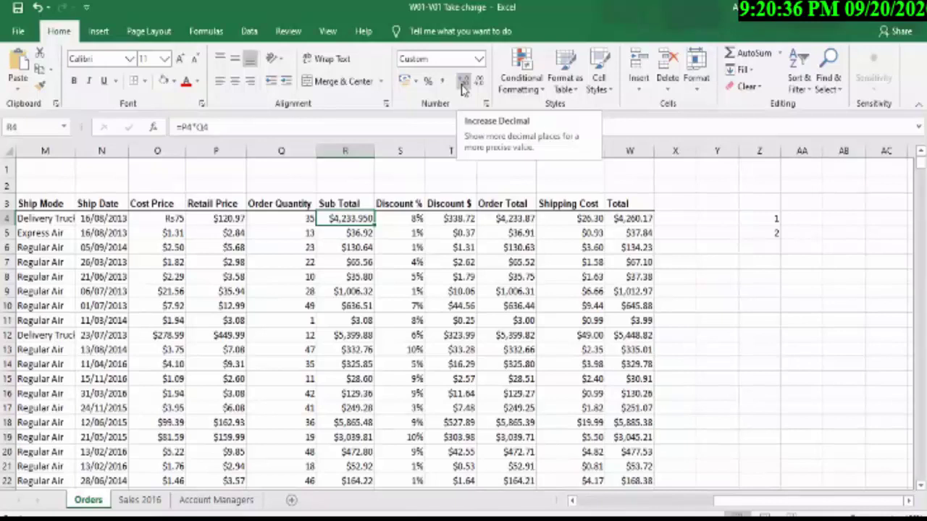
# Increase the number in cell Z4 to six decimal places
pyautogui.click(774, 220)
pyautogui.click(464, 81)
pyautogui.doubleClick(468, 85)
pyautogui.click(467, 85)
pyautogui.doubleClick(467, 85)
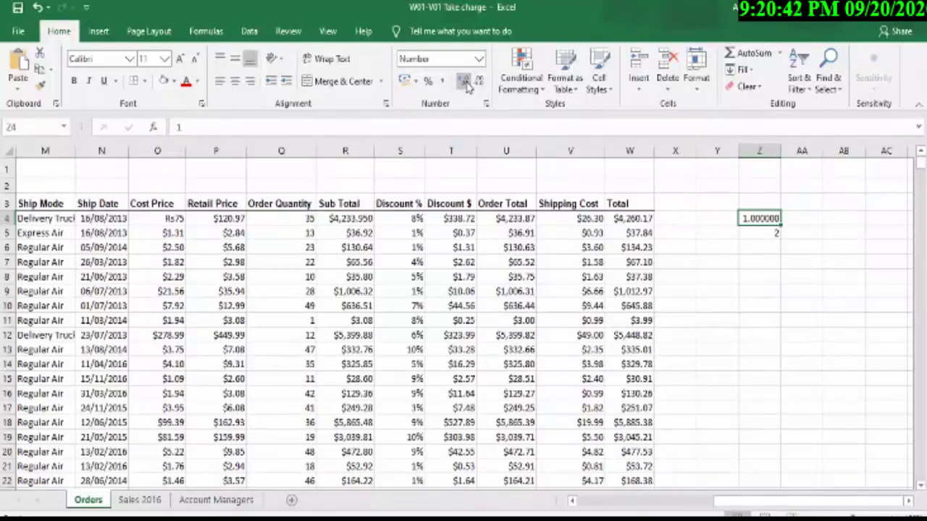
# Increase the number in cell Z4 to ten decimal places, and reduce it to no decimal places
pyautogui.doubleClick(467, 85)
pyautogui.doubleClick(467, 85)
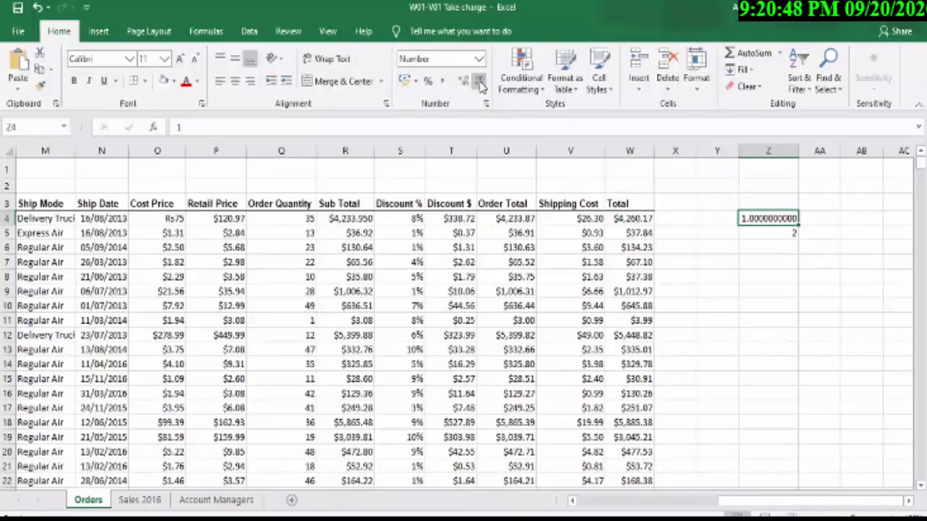
pyautogui.click(480, 83)
pyautogui.click(480, 82)
pyautogui.click(480, 83)
pyautogui.click(480, 82)
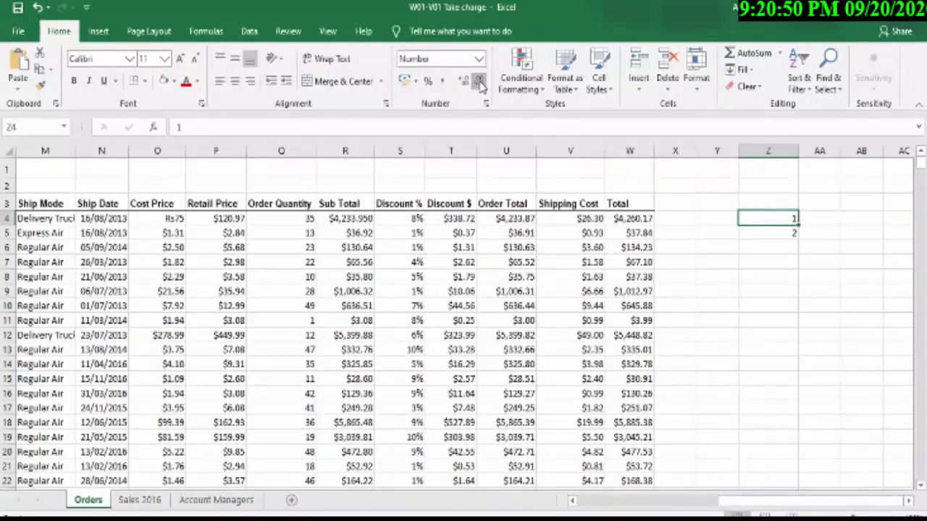
pyautogui.click(825, 391)
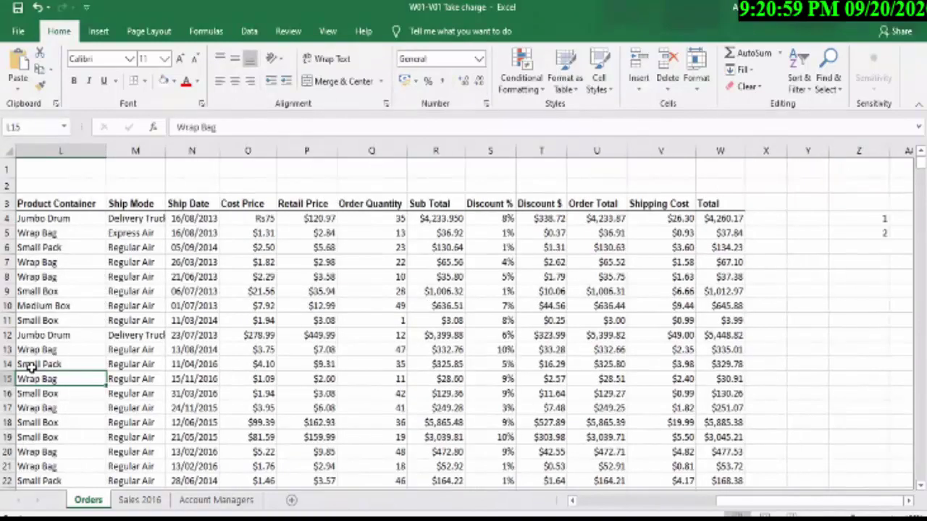
# Delete the Customer Name cell C7 so the cells below shift up, and undo the deletion
pyautogui.press('Left')
pyautogui.press('Left')
pyautogui.press('Left')
pyautogui.press('Left')
pyautogui.press('Left')
pyautogui.press('Left')
pyautogui.press('Left')
pyautogui.press('Left')
pyautogui.press('Left')
pyautogui.press('Left')
pyautogui.press('Left')
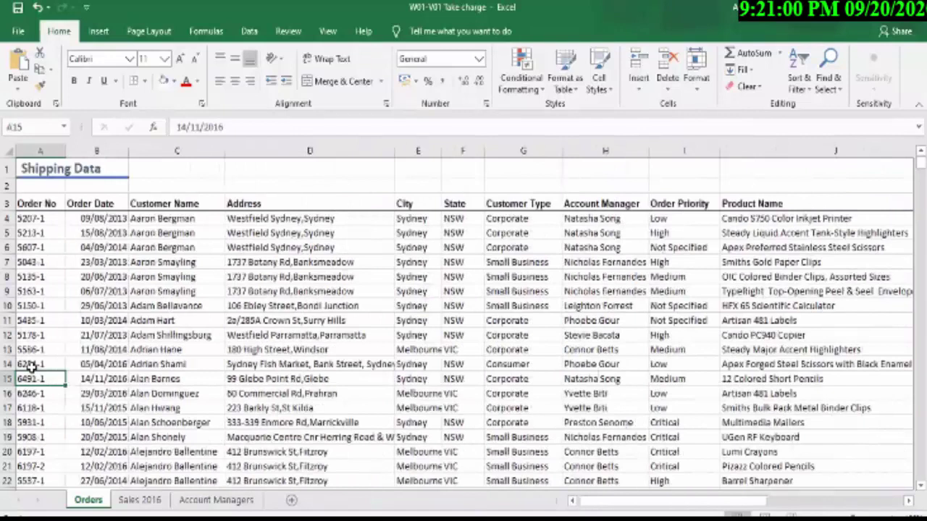
pyautogui.press('Right')
pyautogui.press('Up')
pyautogui.press('Up')
pyautogui.press('Up')
pyautogui.press('Up')
pyautogui.press('Up')
pyautogui.press('Up')
pyautogui.press('Up')
pyautogui.press('Up')
pyautogui.press('Right')
pyautogui.press('Right')
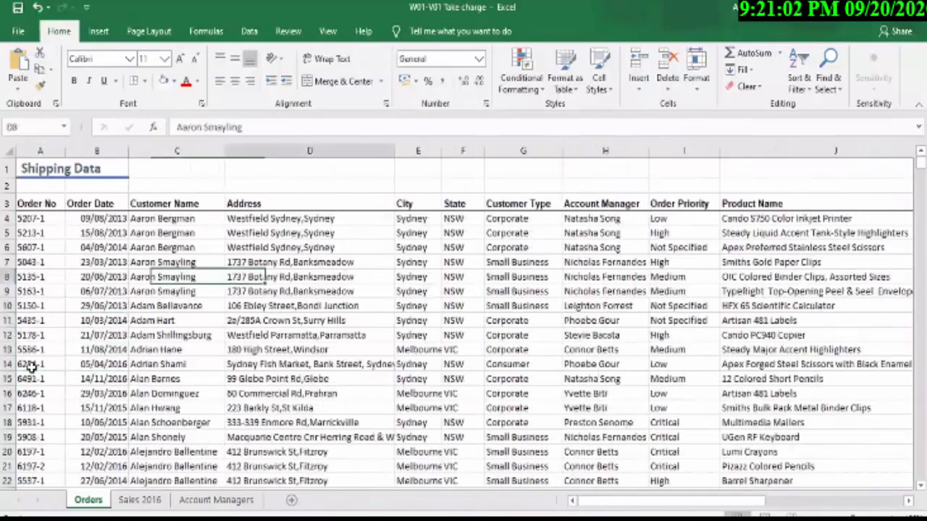
pyautogui.press('Left')
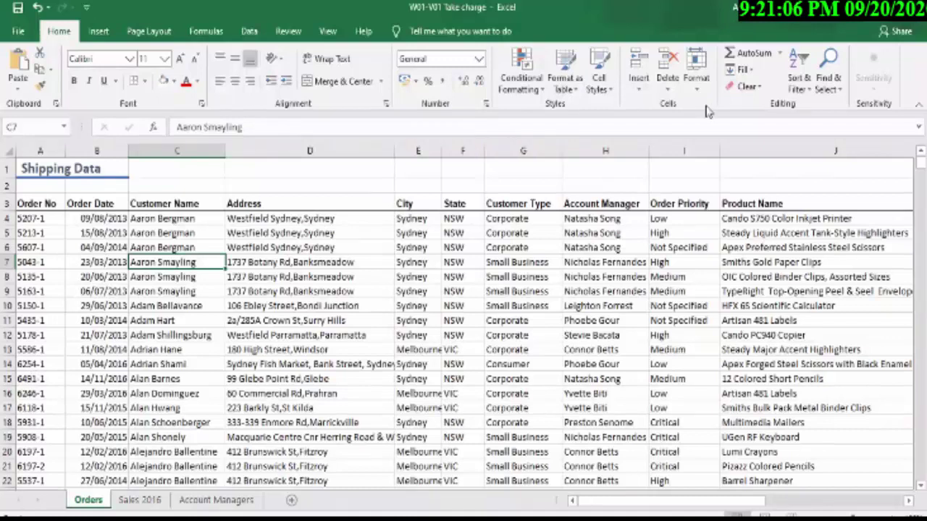
pyautogui.click(671, 61)
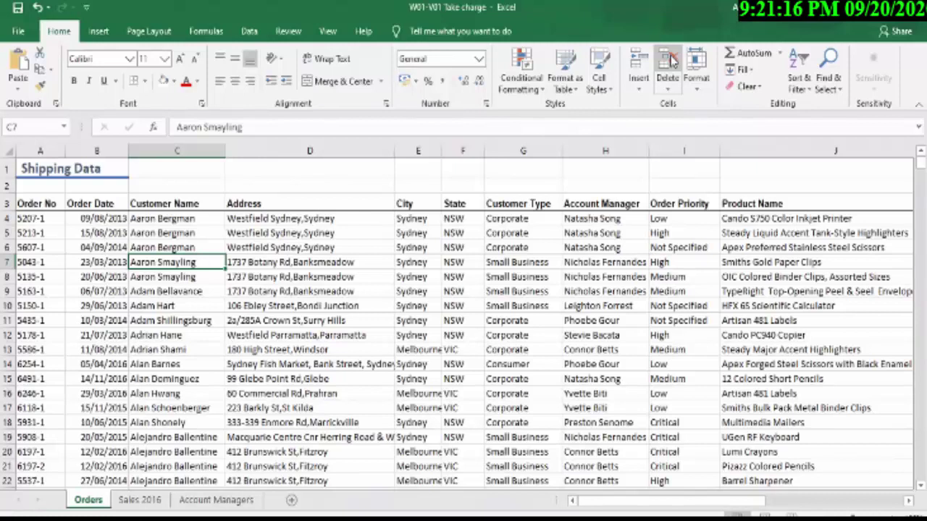
pyautogui.hotkey('ctrl', 'z')
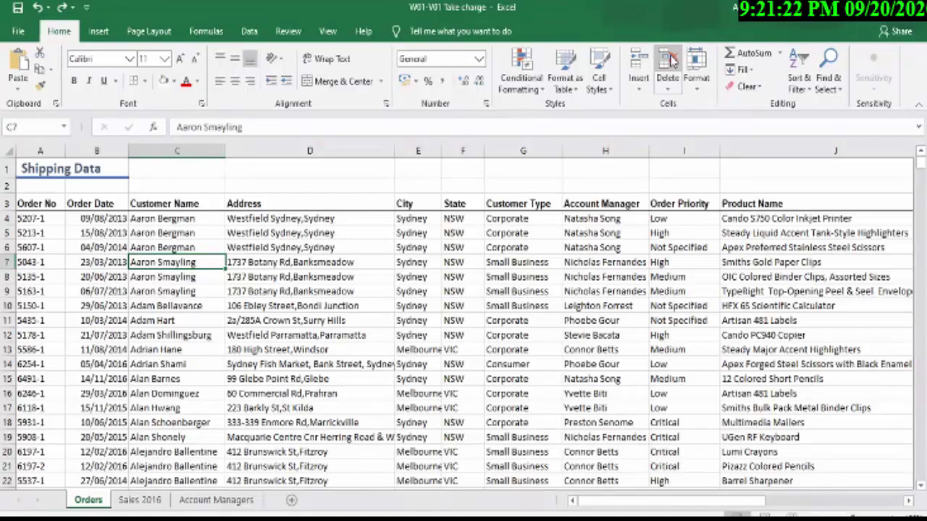
# Clear only the contents of Customer Name cell C7, and undo the clearing
pyautogui.press('Delete')
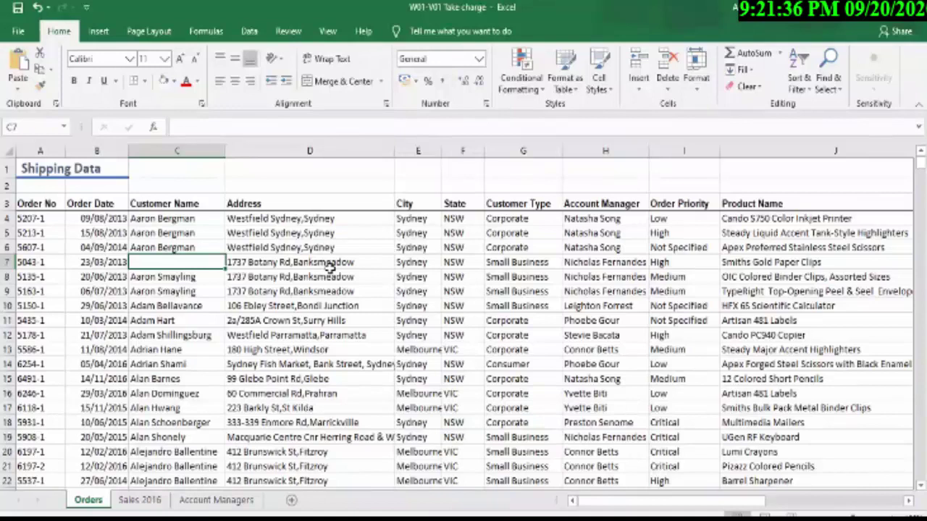
pyautogui.hotkey('ctrl', 'z')
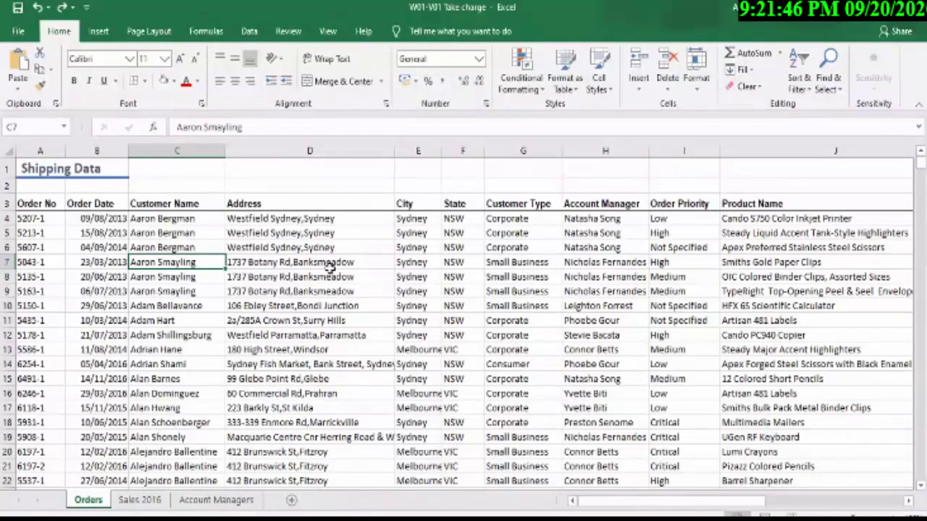
pyautogui.click(194, 233)
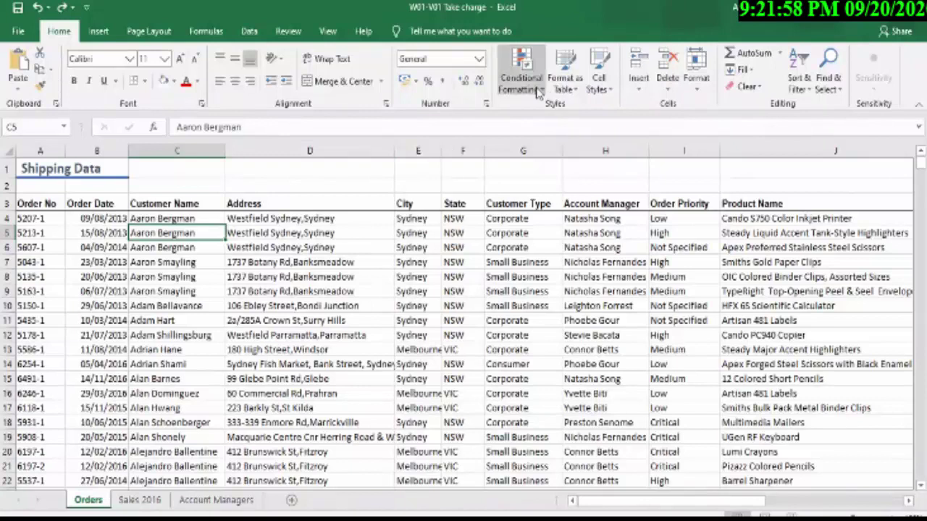
pyautogui.click(538, 88)
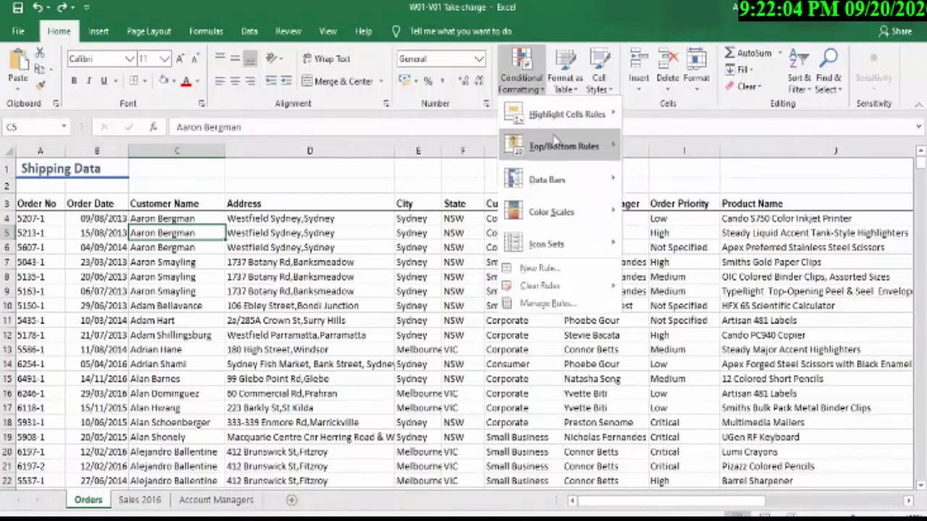
pyautogui.moveTo(554, 147)
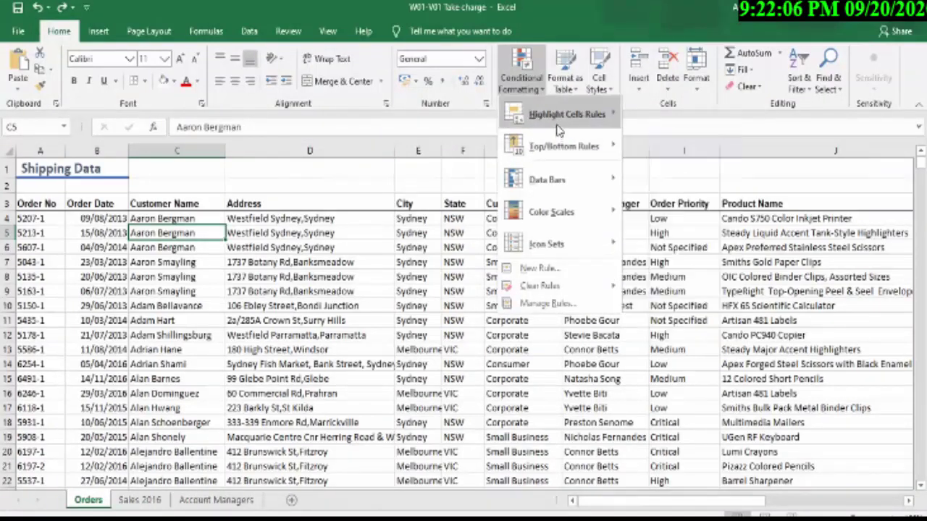
pyautogui.moveTo(552, 114)
pyautogui.click(306, 336)
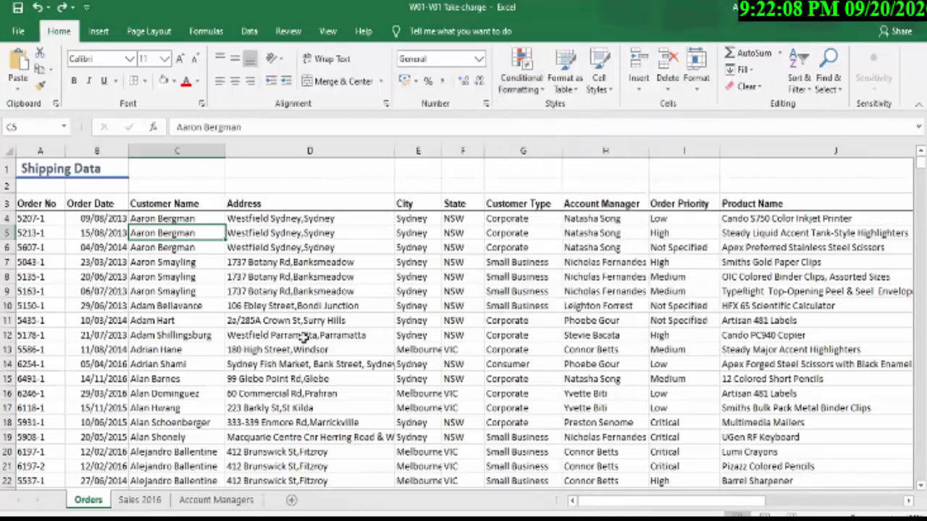
# Try a Top 10 Items conditional format with Light Red Fill with Dark Red Text on Sub Total cell R5, and cancel it
pyautogui.press('Right')
pyautogui.press('Right')
pyautogui.press('Right')
pyautogui.press('Right')
pyautogui.press('Right')
pyautogui.press('Right')
pyautogui.press('Right')
pyautogui.press('Right')
pyautogui.press('Right')
pyautogui.press('Right')
pyautogui.press('Right')
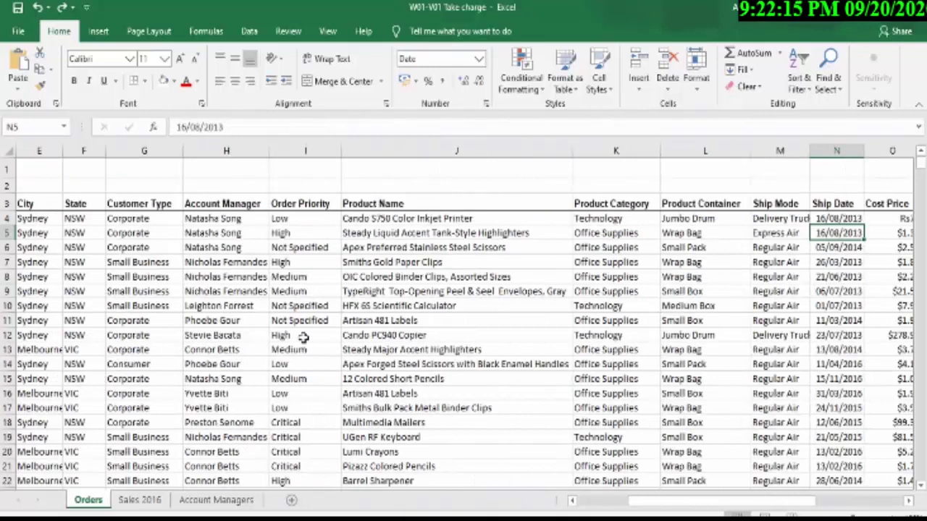
pyautogui.press('Right')
pyautogui.press('Right')
pyautogui.press('Right')
pyautogui.press('Right')
pyautogui.press('Right')
pyautogui.press('Right')
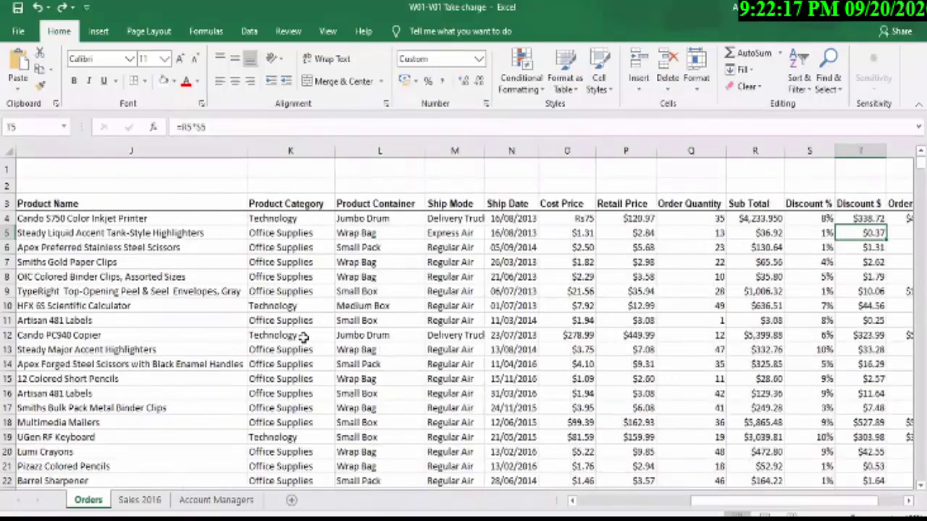
pyautogui.press('Left')
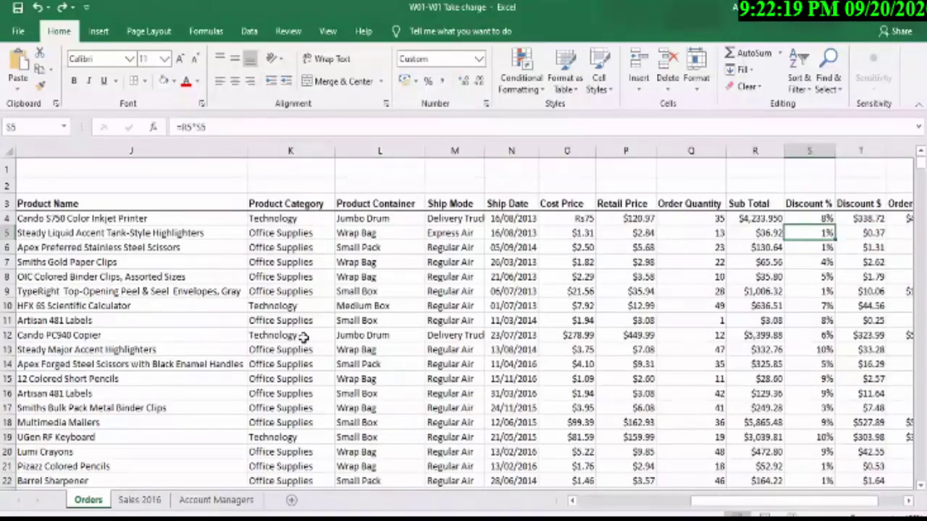
pyautogui.press('Left')
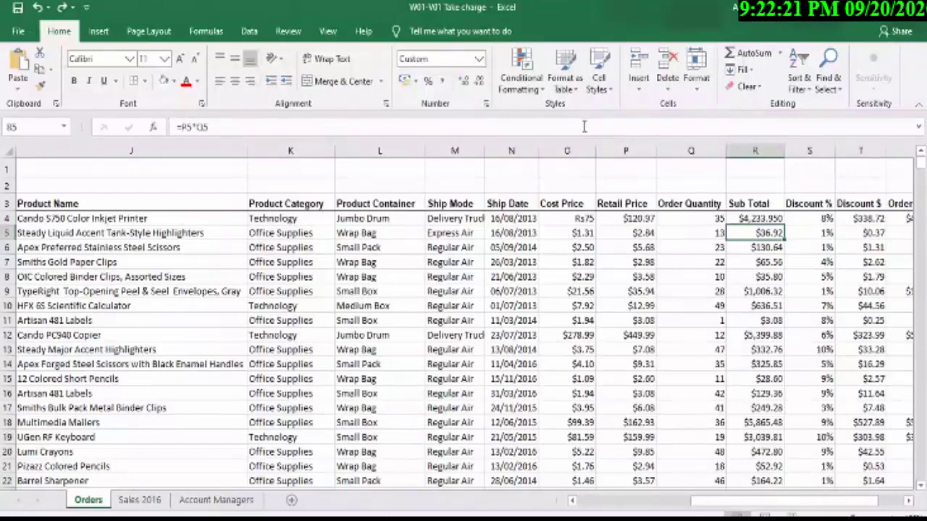
pyautogui.click(535, 92)
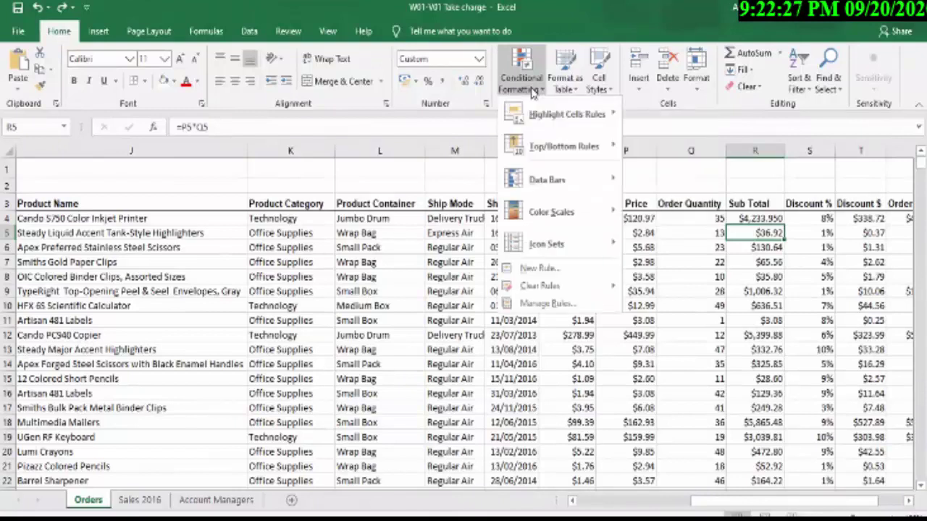
pyautogui.moveTo(564, 165)
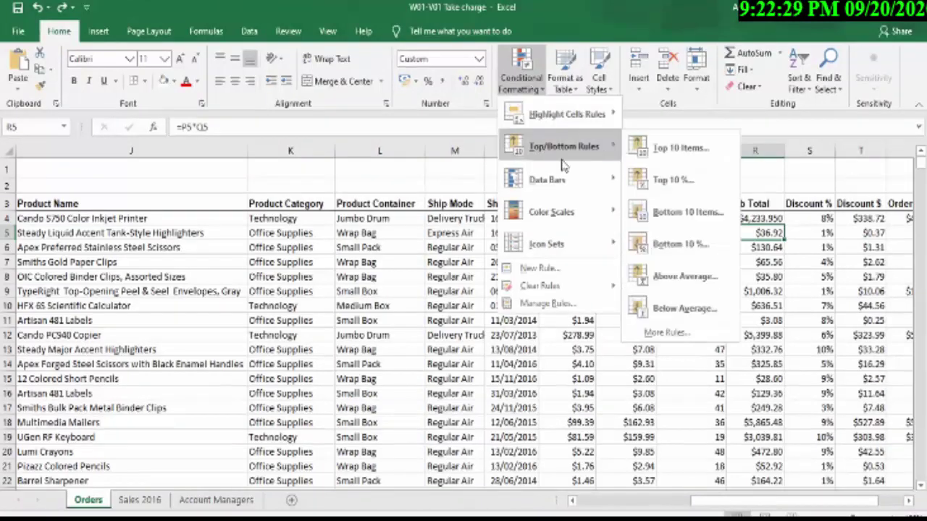
pyautogui.click(701, 149)
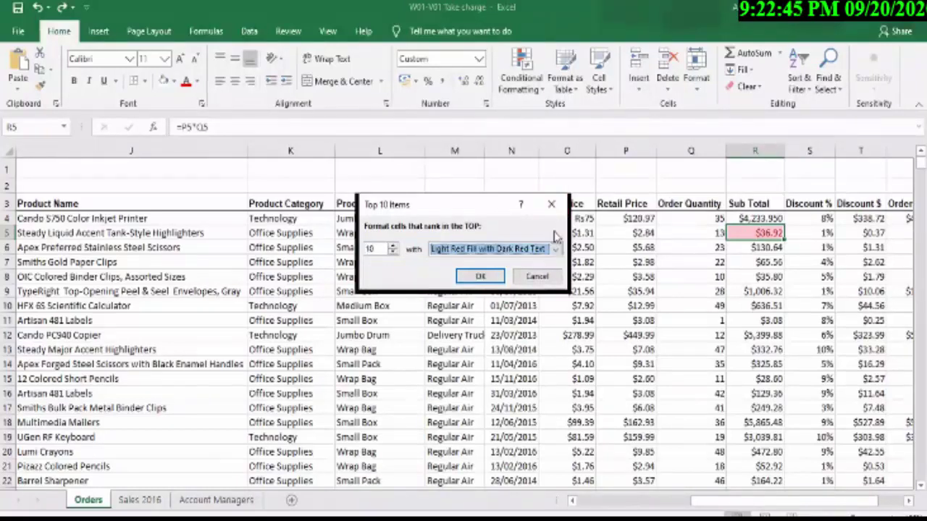
pyautogui.click(551, 205)
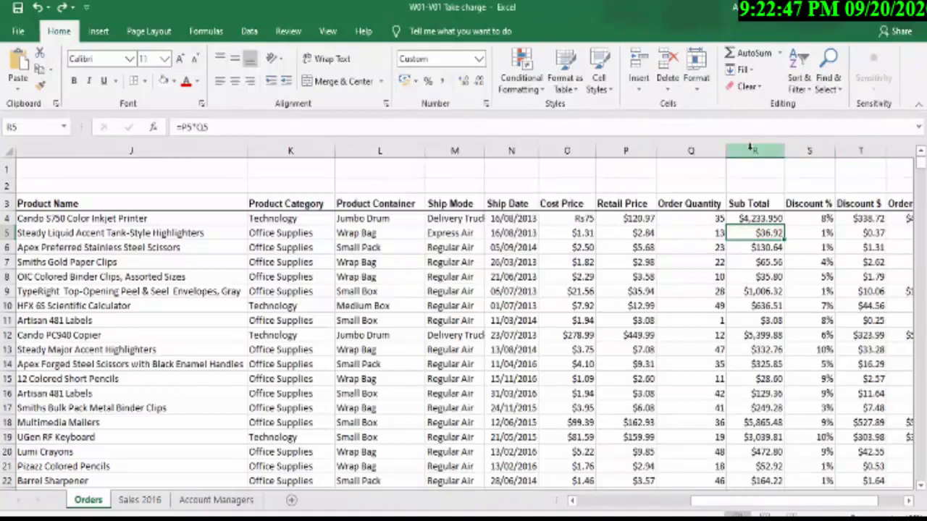
# Apply a Top 10 Items conditional format with Light Red Fill with Dark Red Text to the whole Sub Total column R
pyautogui.click(753, 150)
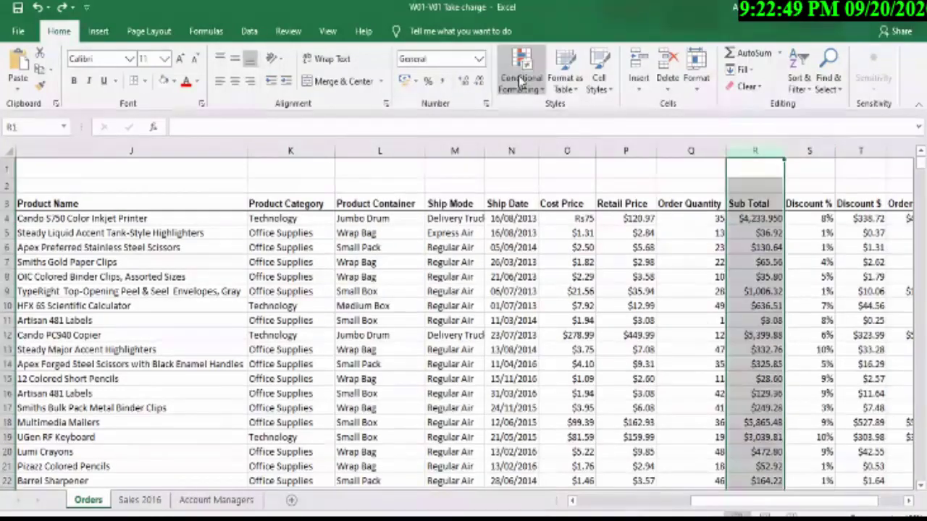
pyautogui.click(524, 72)
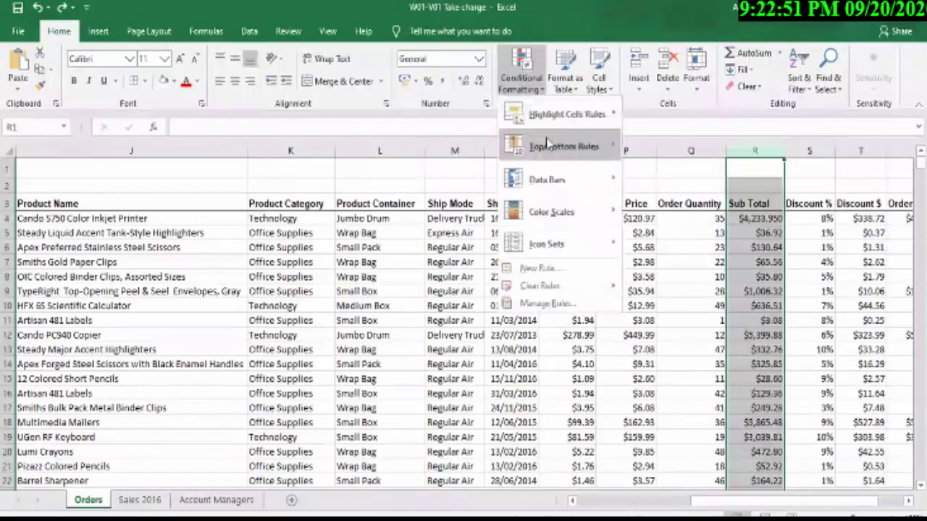
pyautogui.moveTo(548, 145)
pyautogui.click(656, 152)
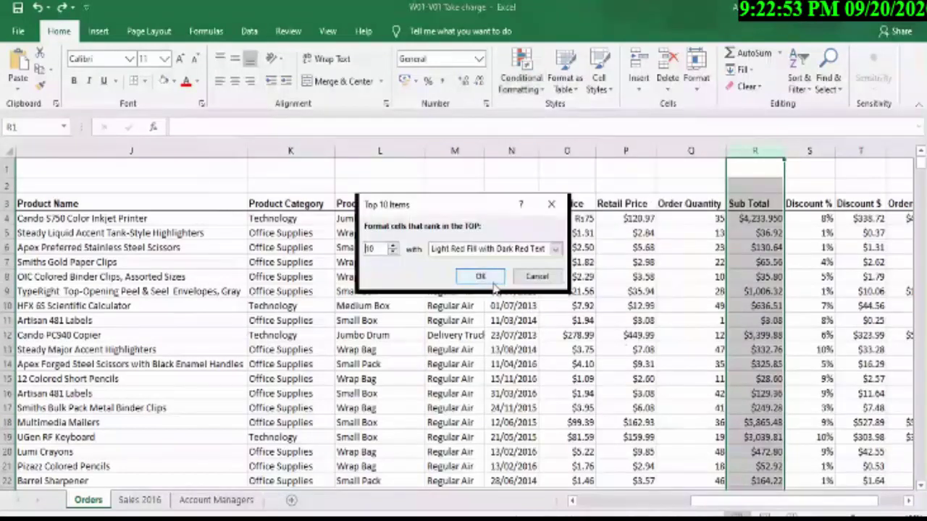
pyautogui.click(493, 281)
pyautogui.click(761, 276)
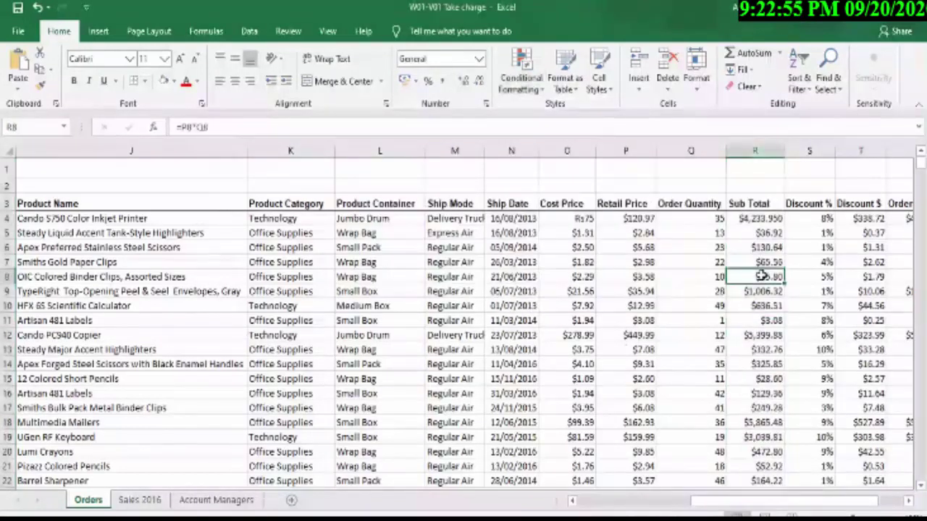
# Look through the Sub Total column down to about row 54 for highlighted top values, and return to its header
pyautogui.press('Tab')
pyautogui.press('Return')
pyautogui.press('Down')
pyautogui.press('Down')
pyautogui.press('Down')
pyautogui.press('Down')
pyautogui.press('Down')
pyautogui.press('Down')
pyautogui.press('Down')
pyautogui.press('Down')
pyautogui.press('Down')
pyautogui.press('Down')
pyautogui.press('Down')
pyautogui.press('Down')
pyautogui.press('Down')
pyautogui.press('Down')
pyautogui.press('Down')
pyautogui.press('Down')
pyautogui.press('Down')
pyautogui.press('Down')
pyautogui.press('Down')
pyautogui.press('Down')
pyautogui.press('Down')
pyautogui.press('Down')
pyautogui.press('Down')
pyautogui.press('Down')
pyautogui.press('Down')
pyautogui.press('Down')
pyautogui.press('Down')
pyautogui.press('Down')
pyautogui.press('Down')
pyautogui.press('Down')
pyautogui.press('Down')
pyautogui.press('Down')
pyautogui.press('Down')
pyautogui.press('Down')
pyautogui.press('Down')
pyautogui.press('Down')
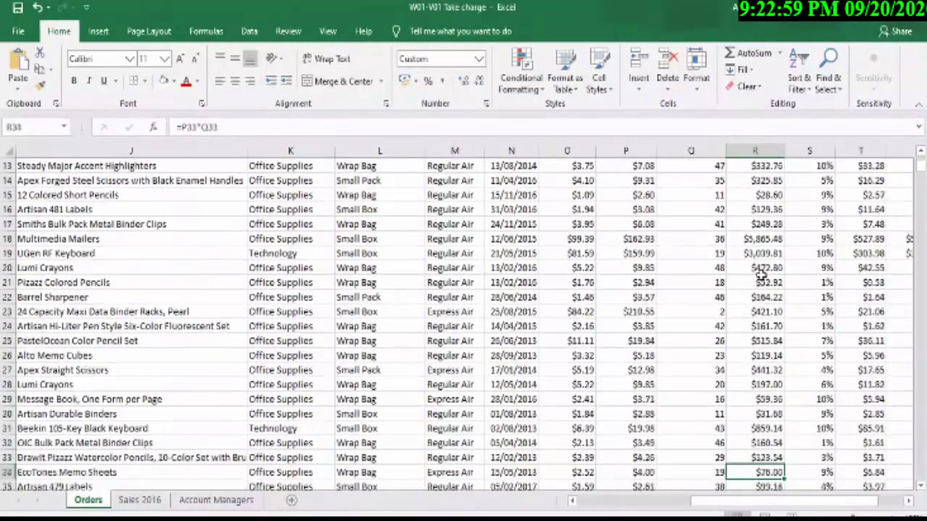
pyautogui.press('Down')
pyautogui.press('Down')
pyautogui.press('Down')
pyautogui.press('Down')
pyautogui.press('Down')
pyautogui.press('Down')
pyautogui.press('Down')
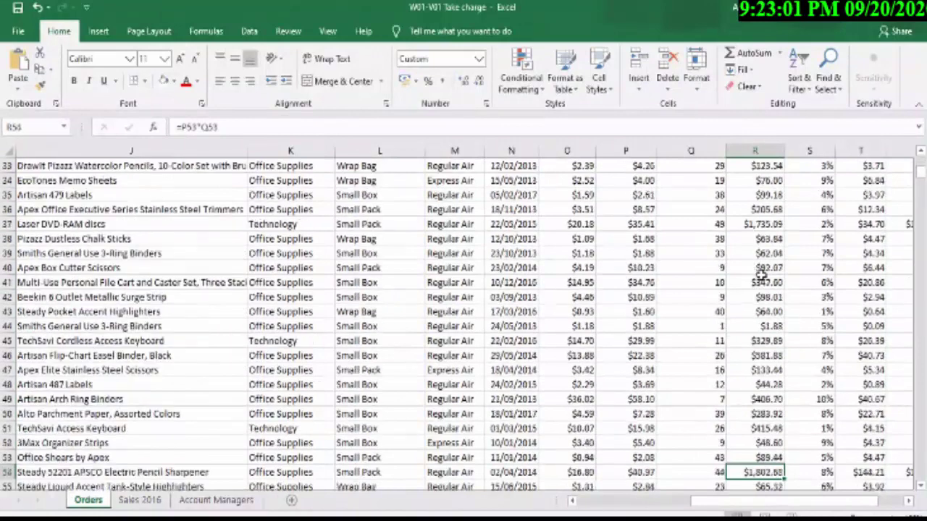
pyautogui.press('Left')
pyautogui.press('Up')
pyautogui.press('Up')
pyautogui.press('Up')
pyautogui.press('Up')
pyautogui.press('Up')
pyautogui.press('Up')
pyautogui.press('Up')
pyautogui.press('Up')
pyautogui.press('Up')
pyautogui.press('Up')
pyautogui.press('Up')
pyautogui.press('Up')
pyautogui.press('Up')
pyautogui.press('Up')
pyautogui.press('Up')
pyautogui.press('Up')
pyautogui.press('Up')
pyautogui.press('Up')
pyautogui.press('Up')
pyautogui.press('Up')
pyautogui.press('Up')
pyautogui.press('Up')
pyautogui.press('Up')
pyautogui.press('Up')
pyautogui.press('Up')
pyautogui.press('Up')
pyautogui.press('Up')
pyautogui.press('Up')
pyautogui.press('Up')
pyautogui.press('Up')
pyautogui.press('Up')
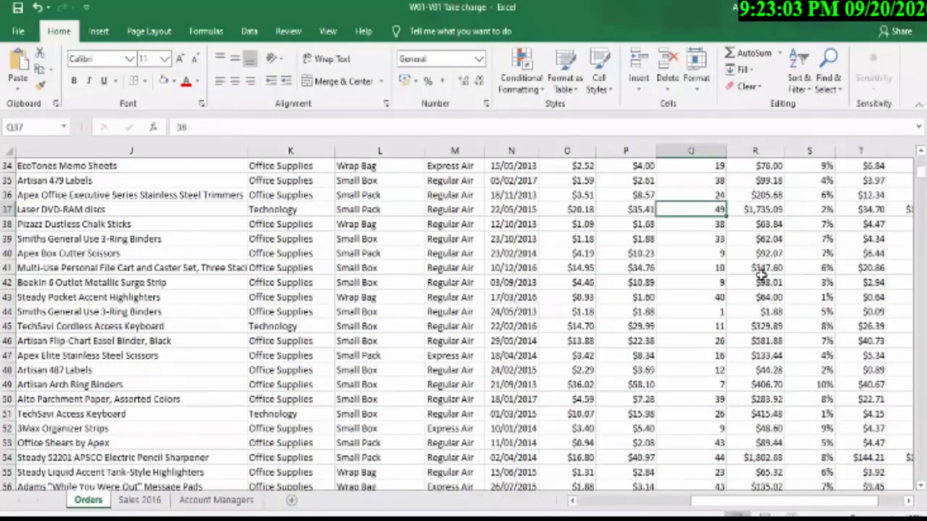
pyautogui.press('Up')
pyautogui.press('Up')
pyautogui.press('Up')
pyautogui.press('Up')
pyautogui.press('Up')
pyautogui.press('Up')
pyautogui.press('Up')
pyautogui.press('Up')
pyautogui.press('Up')
pyautogui.press('Up')
pyautogui.press('Up')
pyautogui.press('Up')
pyautogui.press('Up')
pyautogui.press('Up')
pyautogui.press('Up')
pyautogui.press('Up')
pyautogui.press('Up')
pyautogui.press('Up')
pyautogui.press('Up')
pyautogui.press('Up')
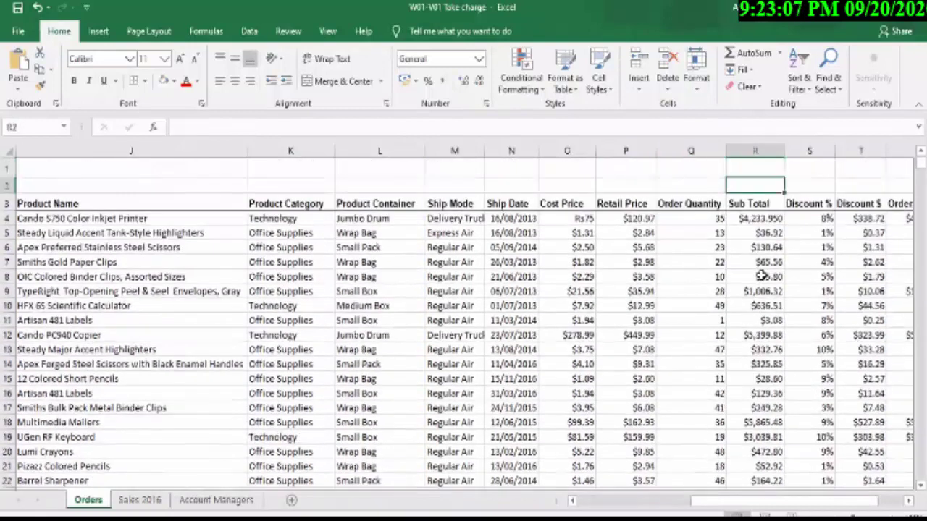
pyautogui.press('Right')
pyautogui.press('Down')
pyautogui.press('Down')
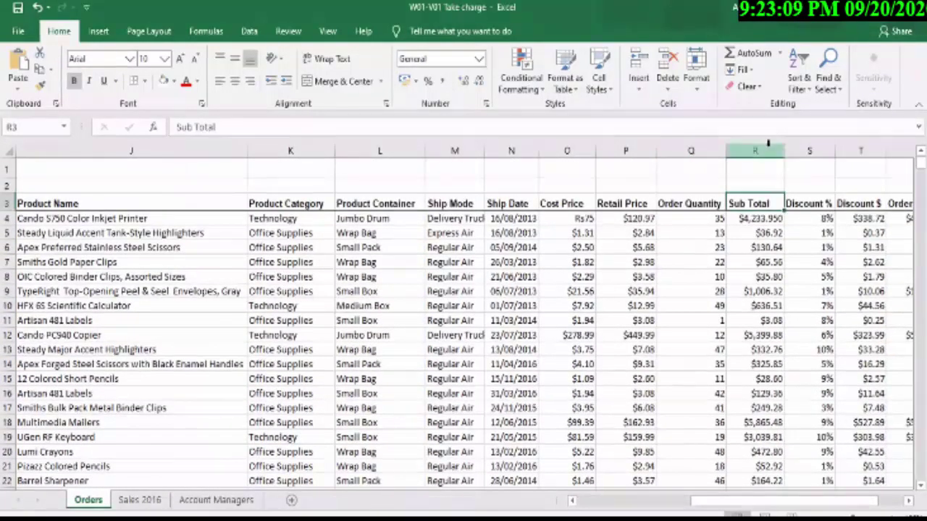
# Try sorting the whole Sub Total column R from largest to smallest, and undo the sort
pyautogui.click(768, 146)
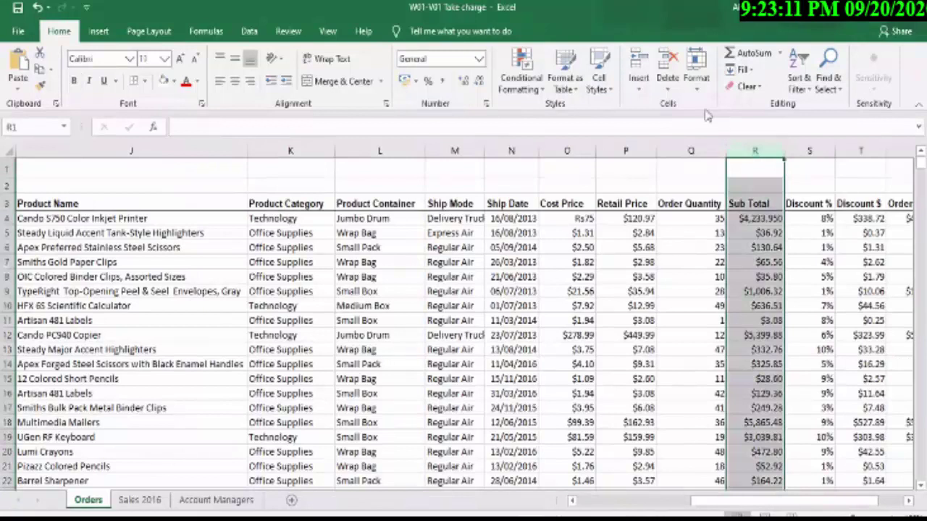
pyautogui.click(802, 87)
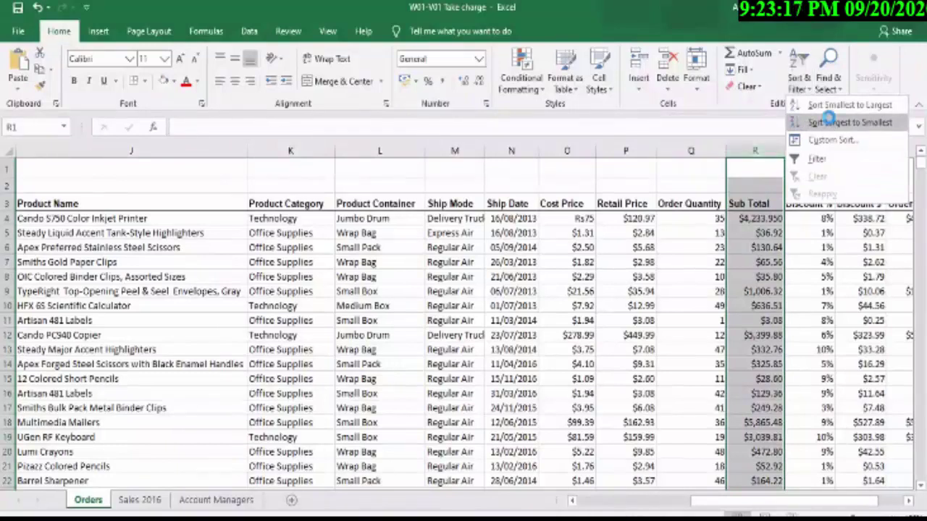
pyautogui.click(831, 123)
pyautogui.click(761, 276)
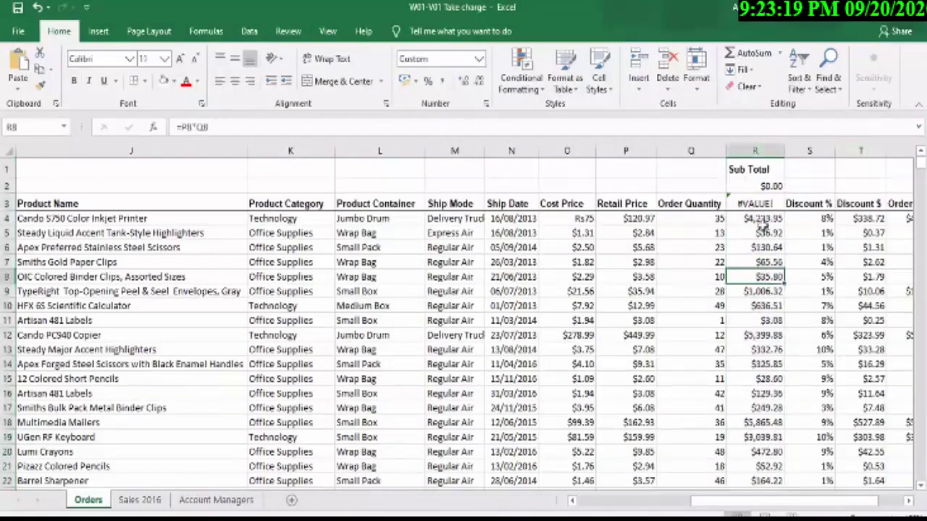
pyautogui.click(763, 207)
pyautogui.hotkey('ctrl', 'z')
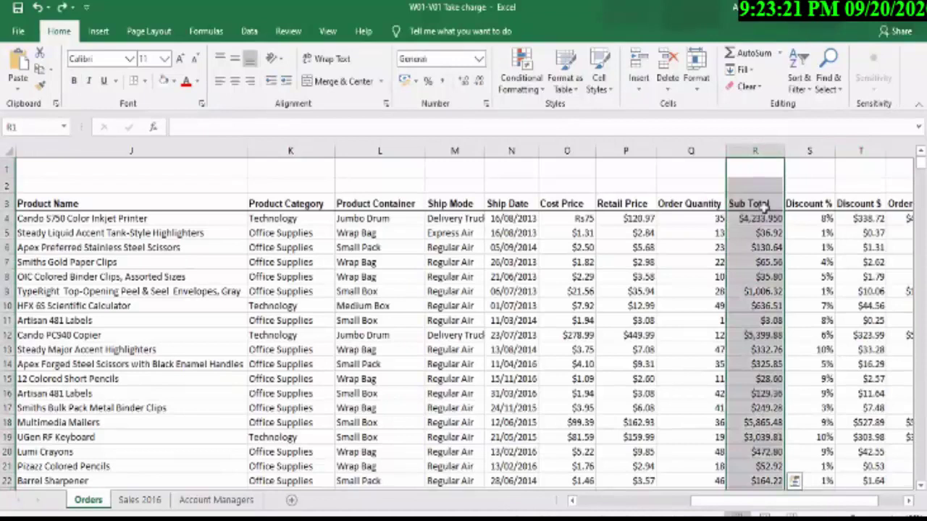
# Check the formula in Sub Total cell R4, and sort the order rows by Sub Total from largest to smallest using only cell R16
pyautogui.doubleClick(760, 218)
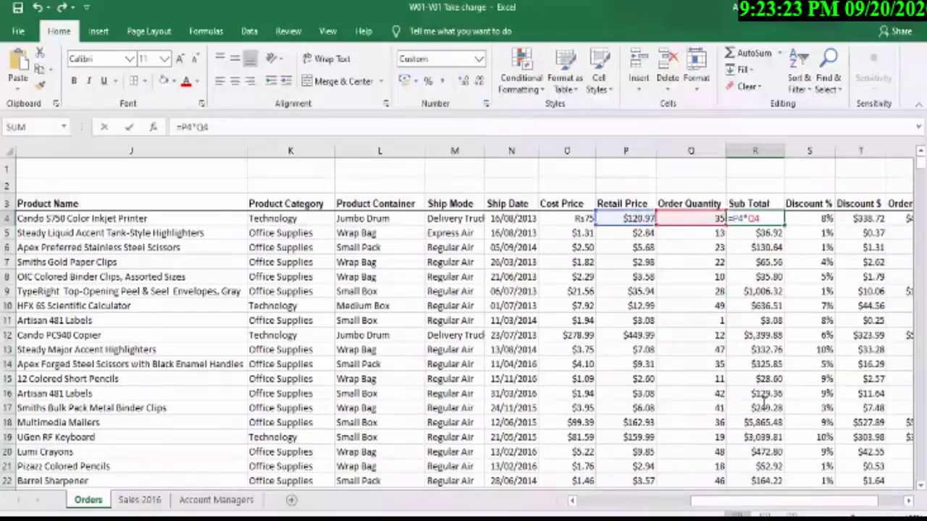
pyautogui.hotkey('ctrl', 'Return')
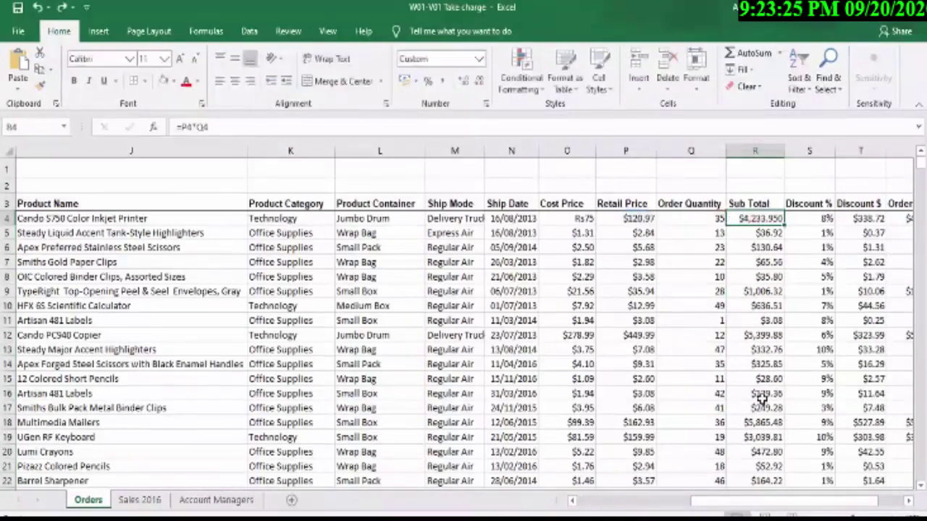
pyautogui.click(762, 396)
pyautogui.click(799, 80)
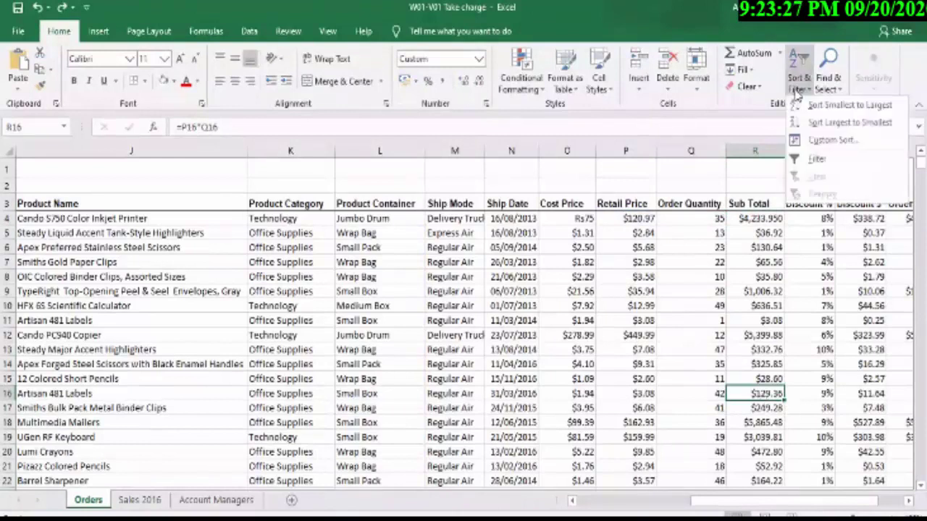
pyautogui.click(812, 123)
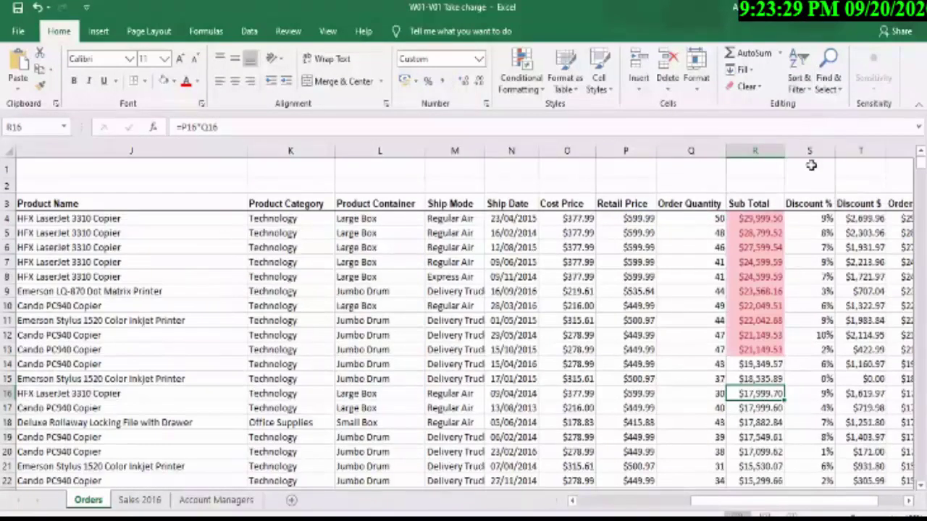
# Look through the Highlight Cells Rules, Color Scales and Data Bars conditional formatting options for Discount % cell S12 without applying any
pyautogui.click(796, 335)
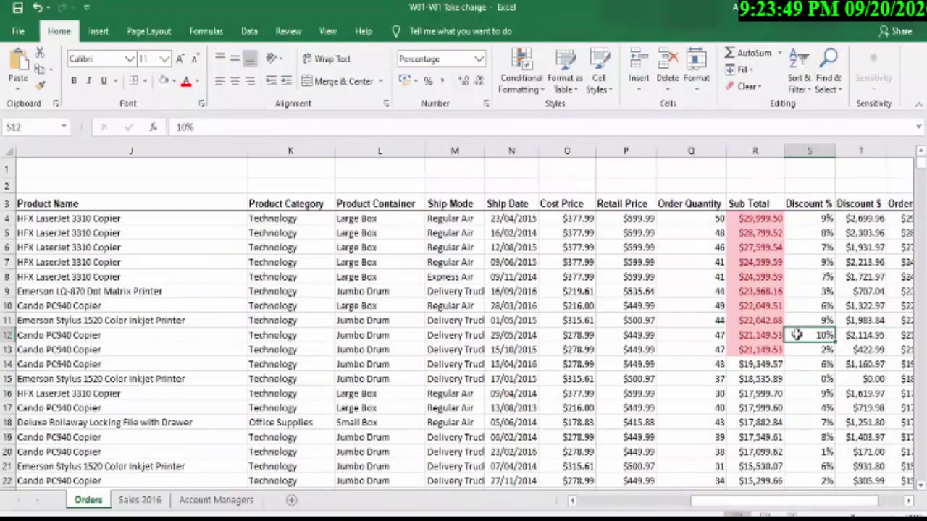
pyautogui.click(521, 73)
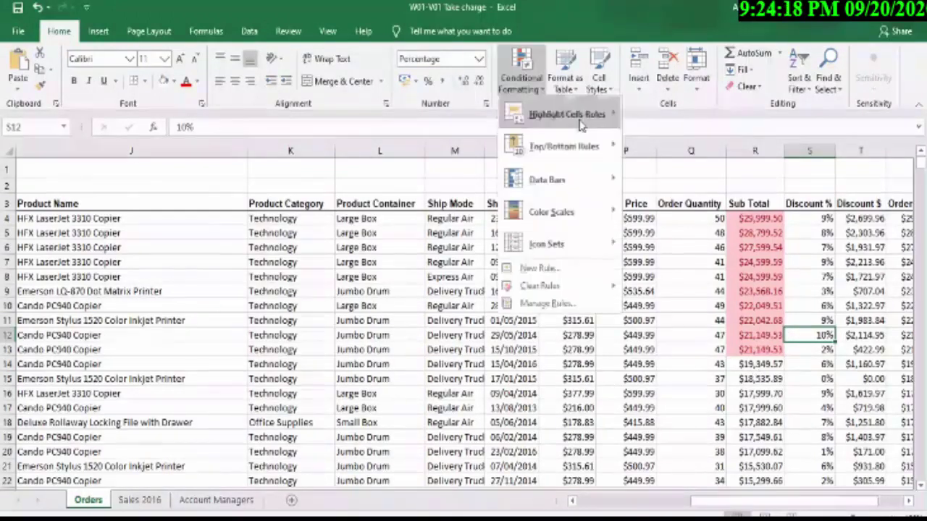
pyautogui.moveTo(581, 123)
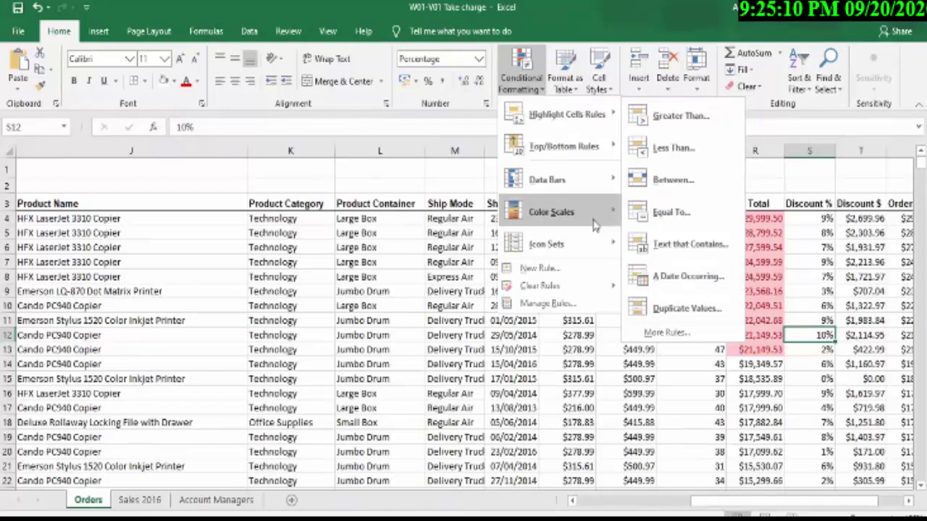
pyautogui.moveTo(594, 227)
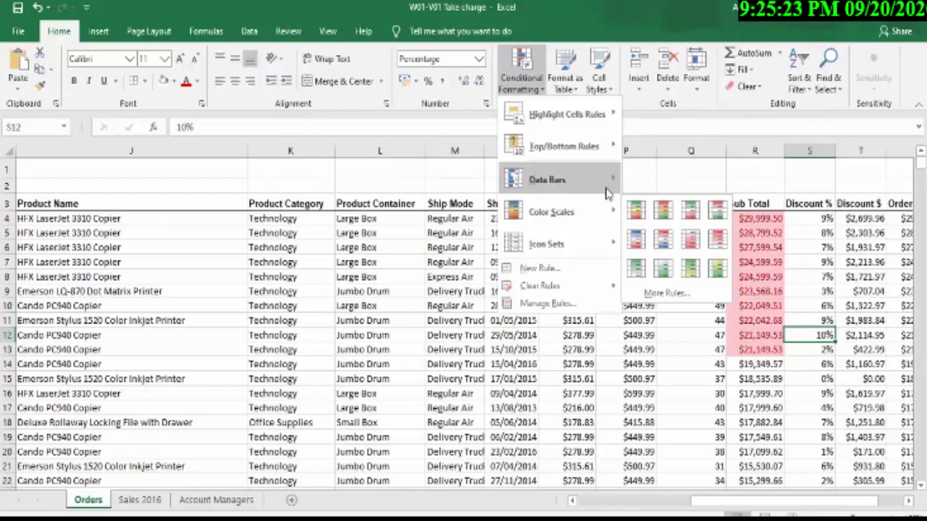
pyautogui.moveTo(608, 187)
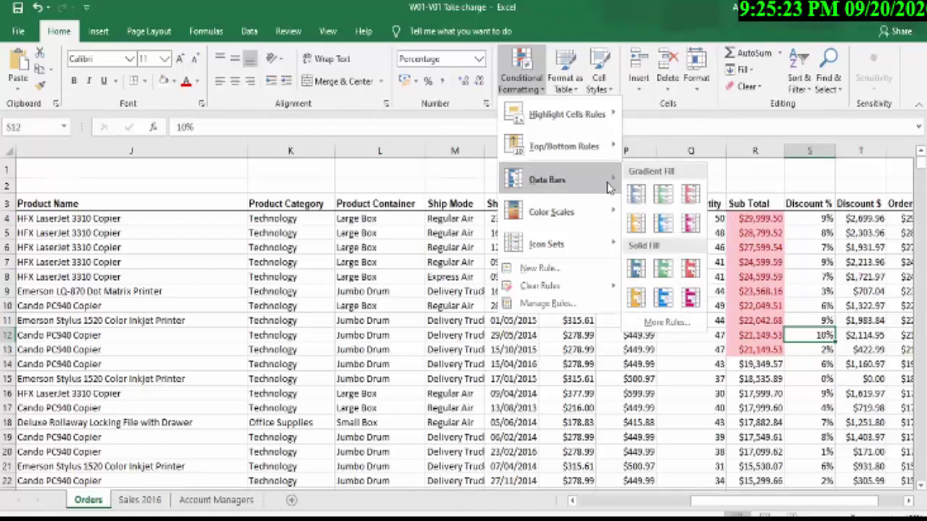
pyautogui.click(786, 177)
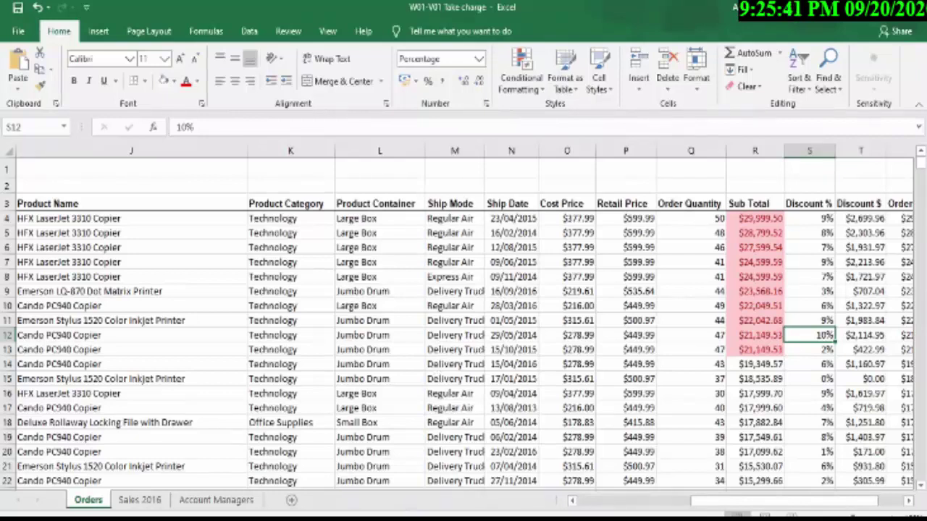
pyautogui.hotkey('ctrl', 'n')
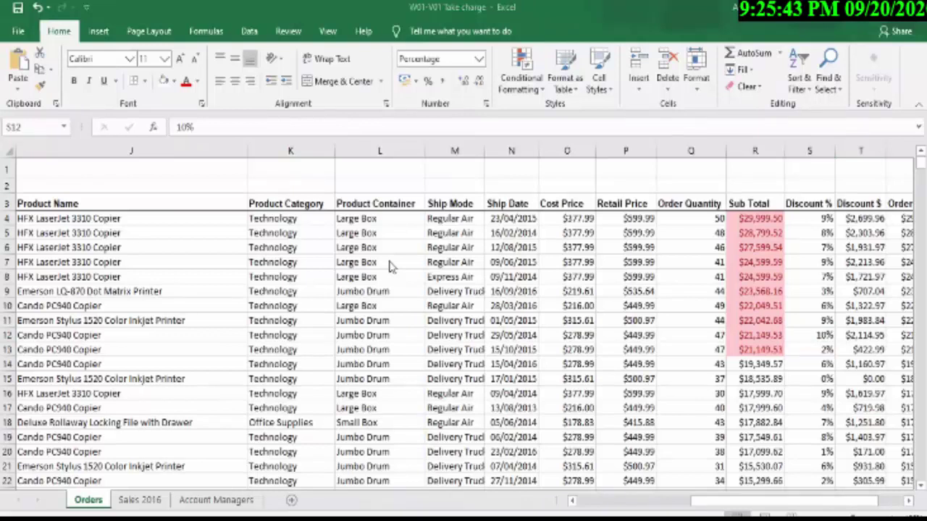